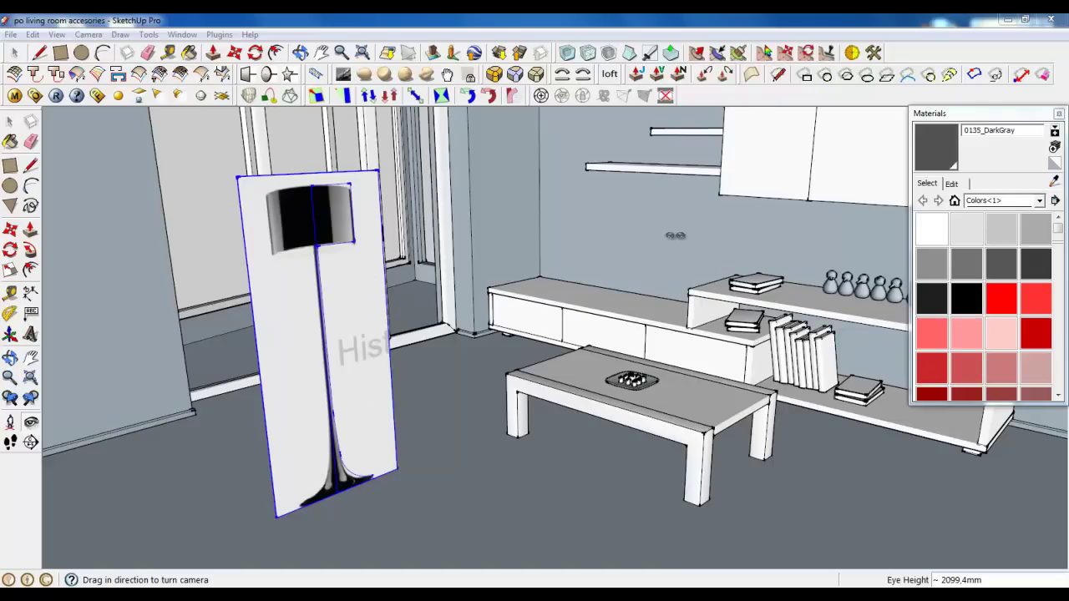
- Turn to face the floor lamp panel, open its group for editing, and zoom in
drag(514, 273, 258, 323)
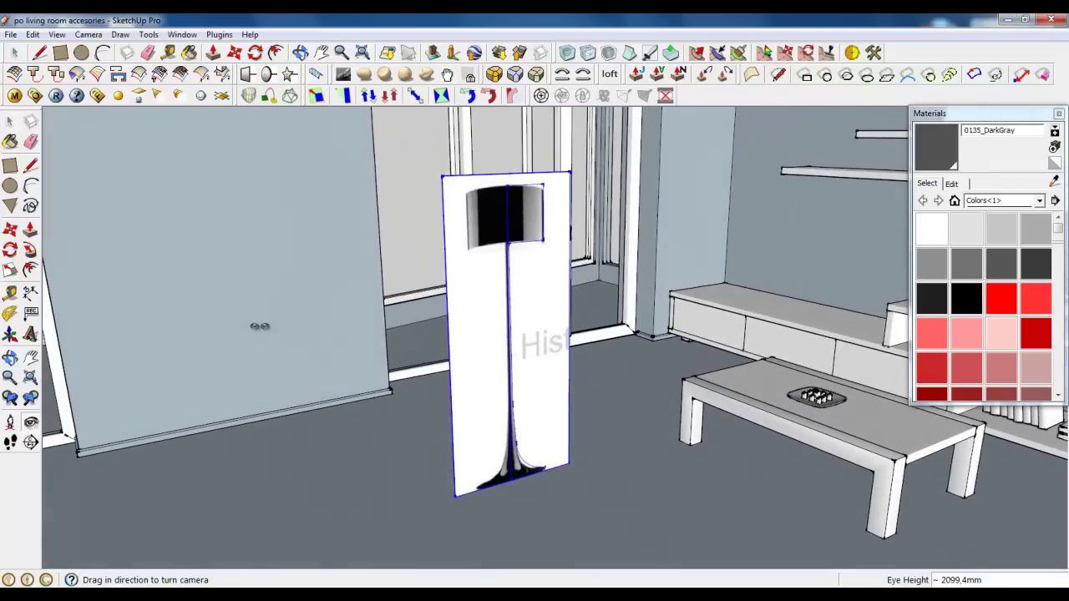
click(13, 52)
double_click(535, 275)
scroll(501, 234, up, 3)
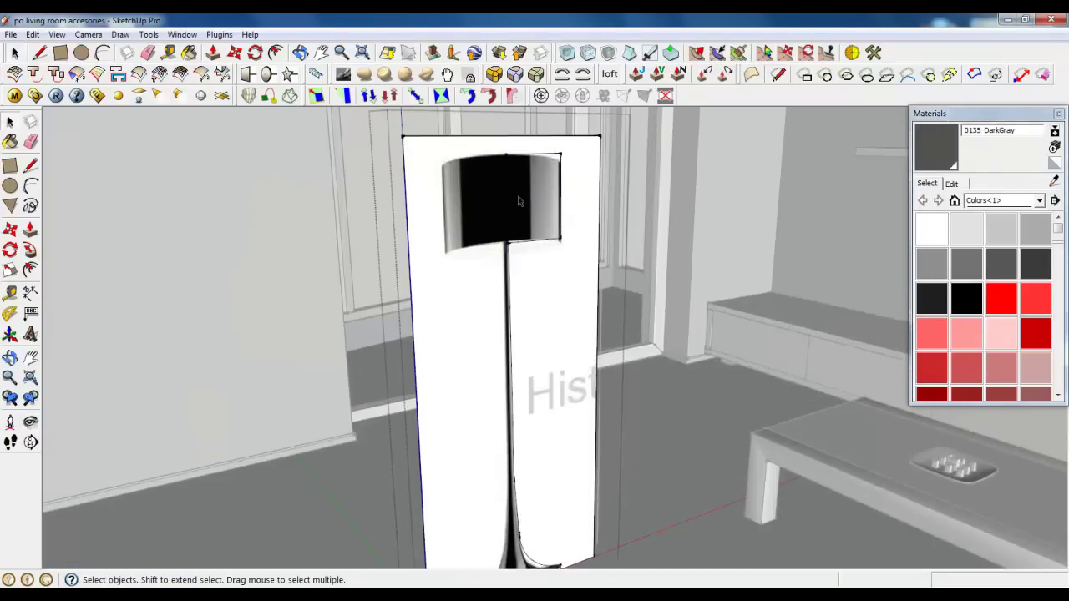
scroll(447, 201, up, 2)
scroll(392, 306, down, 2)
scroll(508, 307, down, 3)
scroll(455, 286, up, 4)
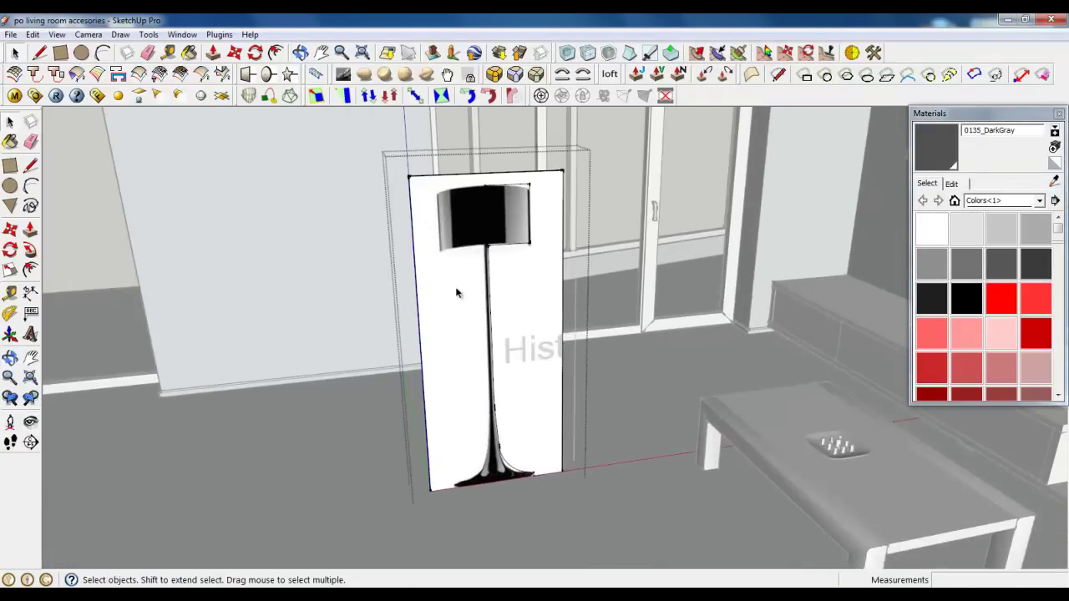
scroll(458, 263, up, 1)
- Orbit and zoom around the lamp image panel for a close view
middle_drag(455, 246, 501, 229)
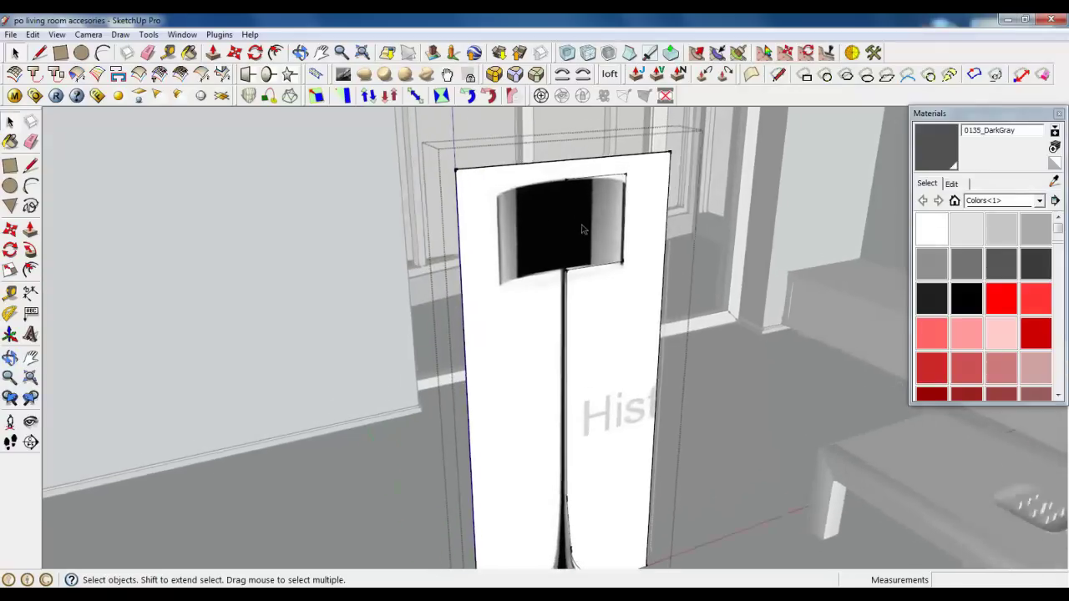
scroll(561, 193, up, 2)
scroll(561, 193, down, 1)
scroll(556, 262, up, 2)
scroll(540, 246, up, 2)
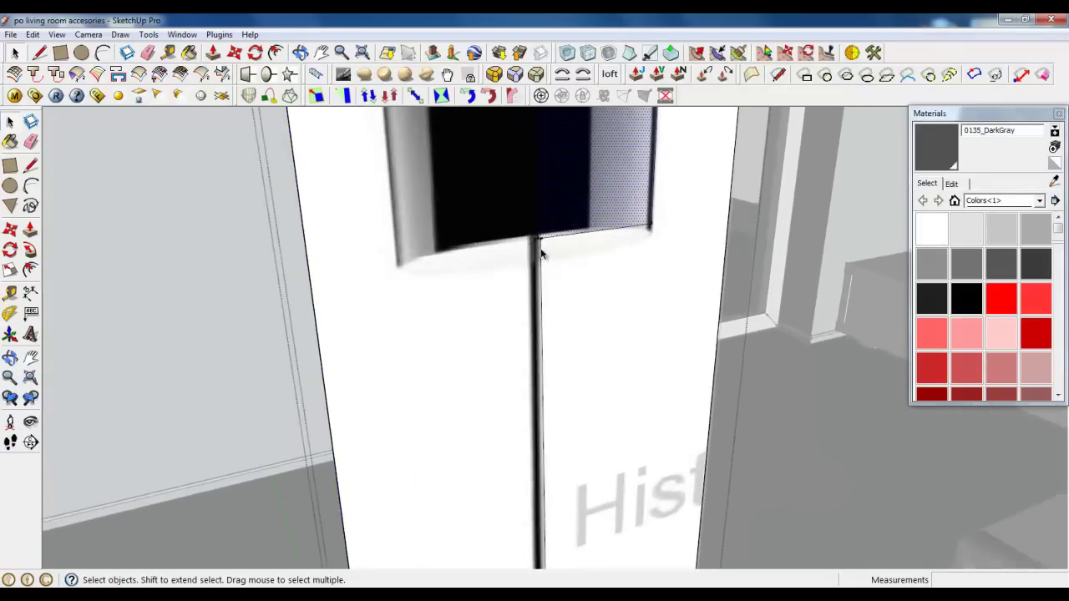
scroll(528, 228, down, 3)
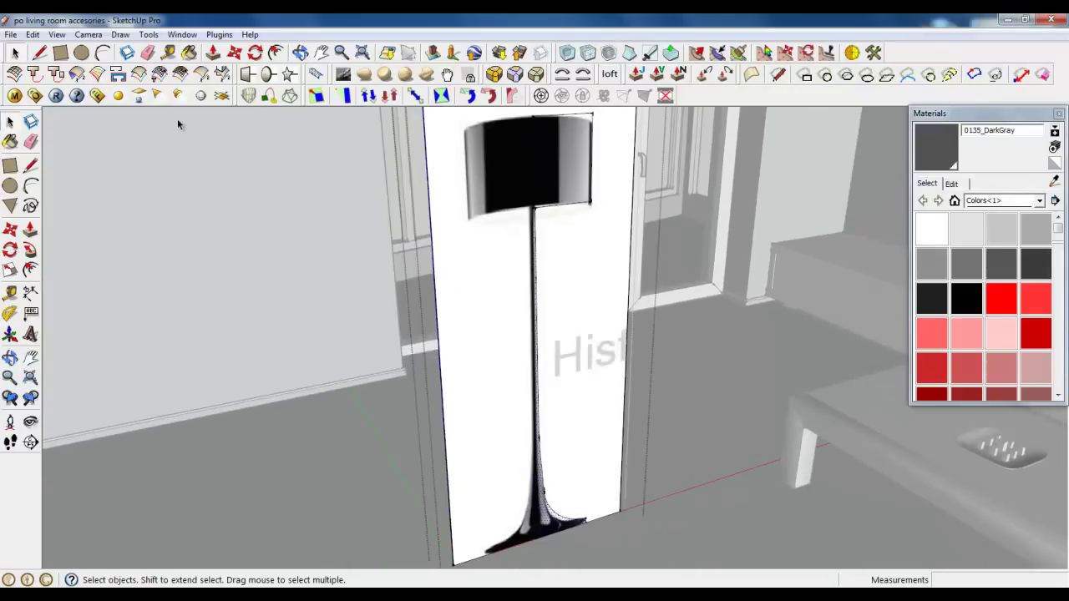
click(81, 54)
scroll(532, 188, down, 2)
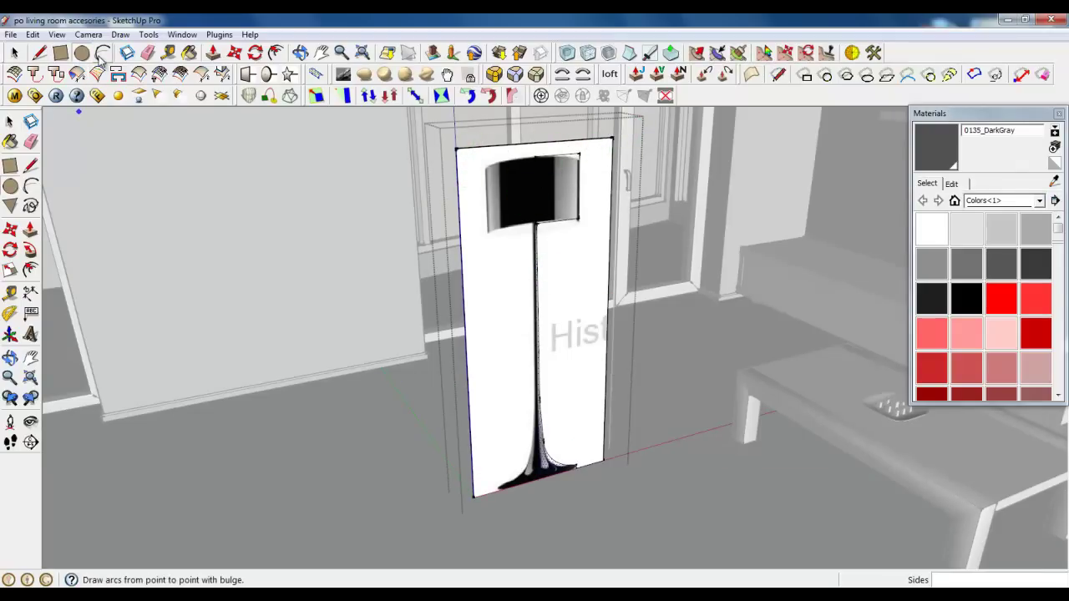
click(40, 54)
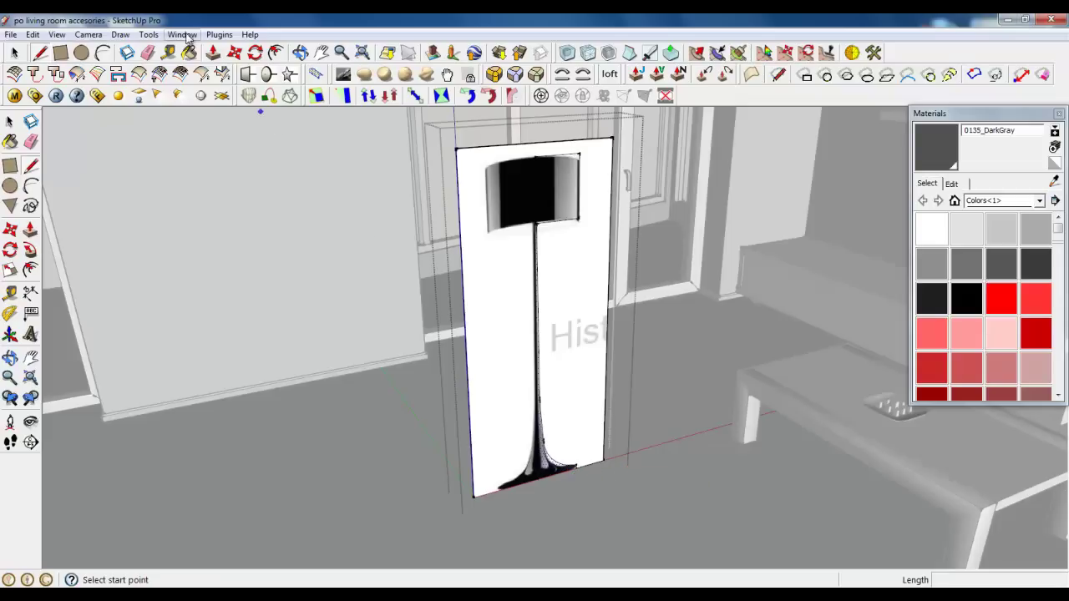
- Erase the panel's top edge, white face and right edge, leaving the lamp silhouette
click(152, 54)
click(473, 147)
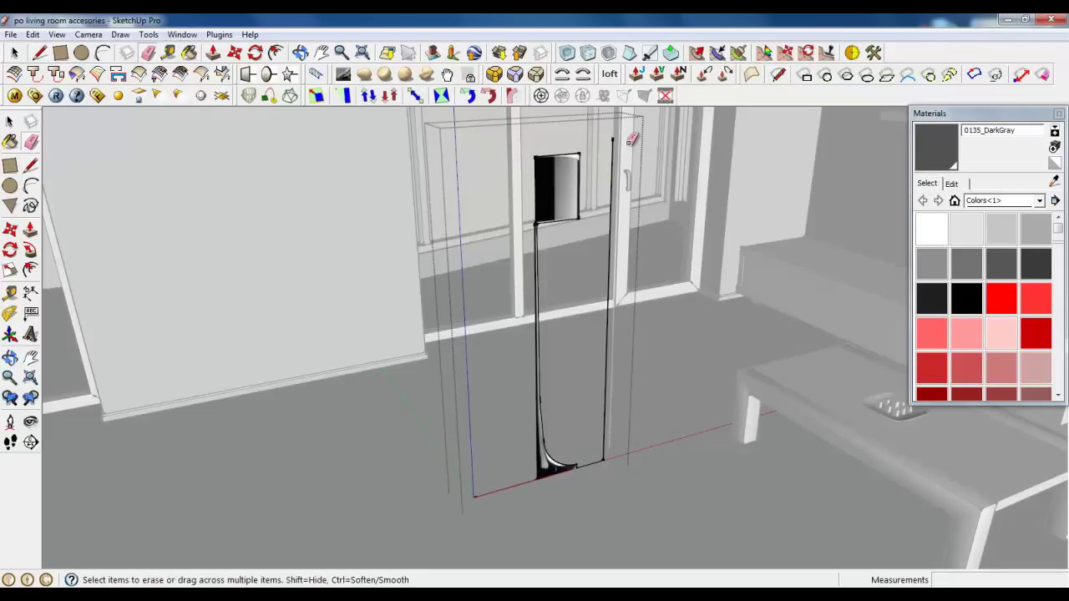
click(598, 464)
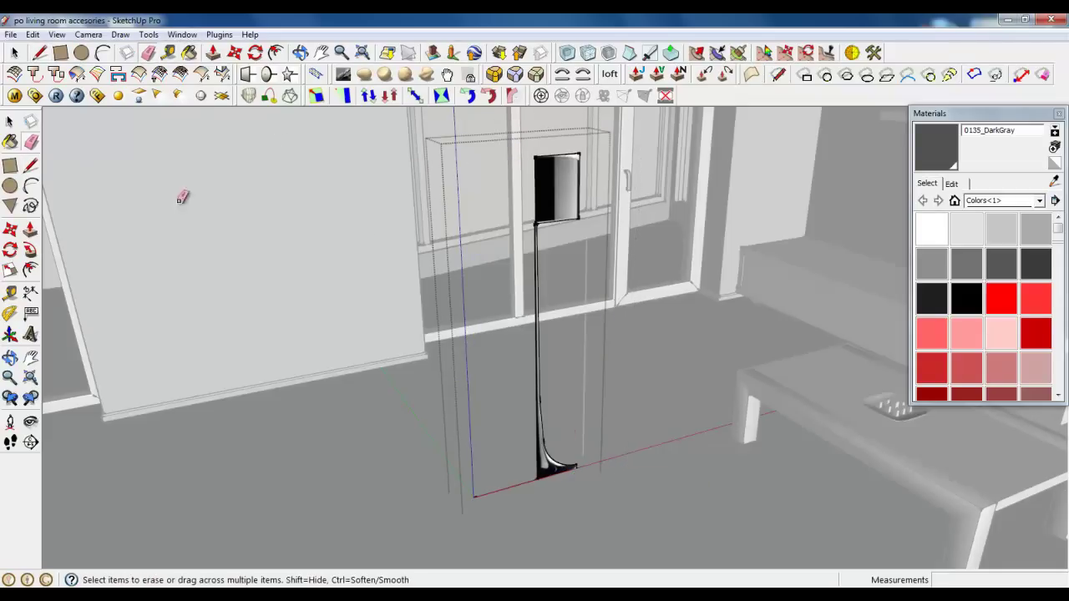
- Draw a flat floor circle centred on the lamp base corner
click(81, 52)
scroll(543, 483, up, 3)
scroll(534, 472, up, 3)
click(520, 466)
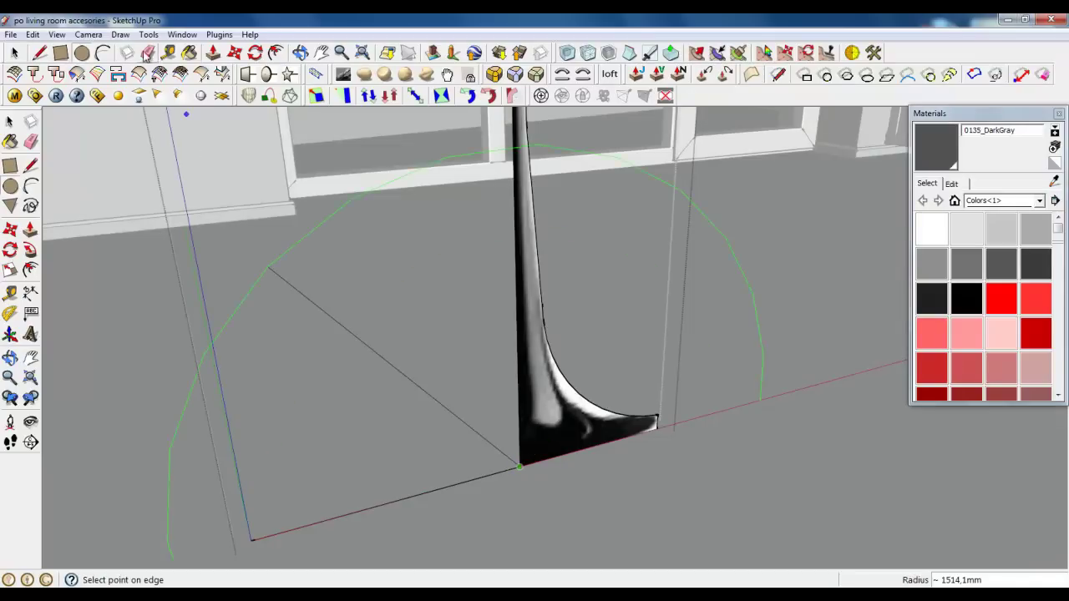
key(Escape)
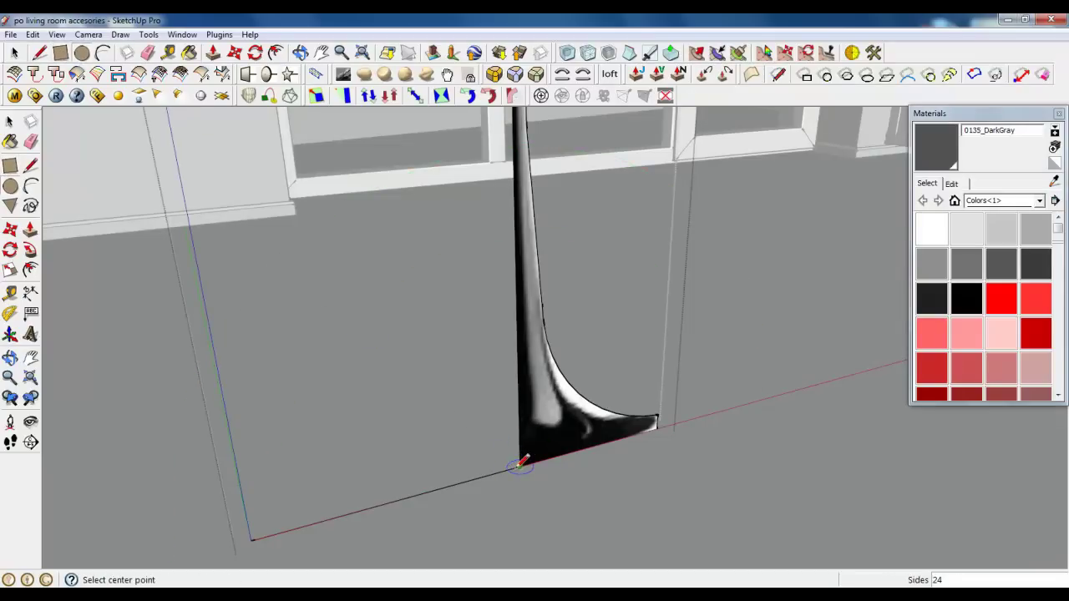
click(519, 465)
click(586, 534)
click(14, 52)
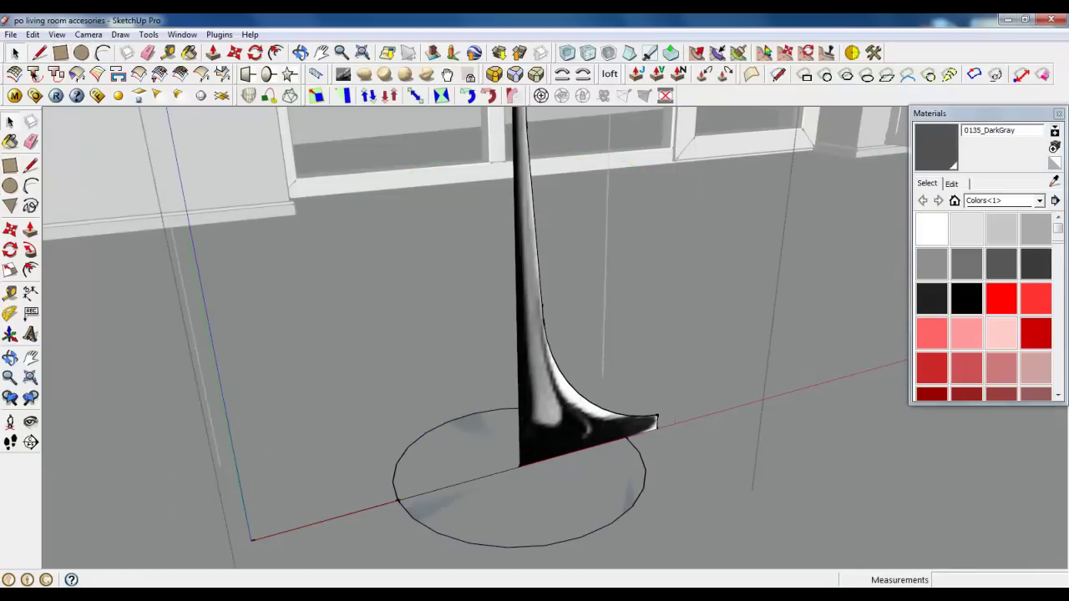
- Change the upper arc's segment count to 50 in Entity Info
right_click(395, 488)
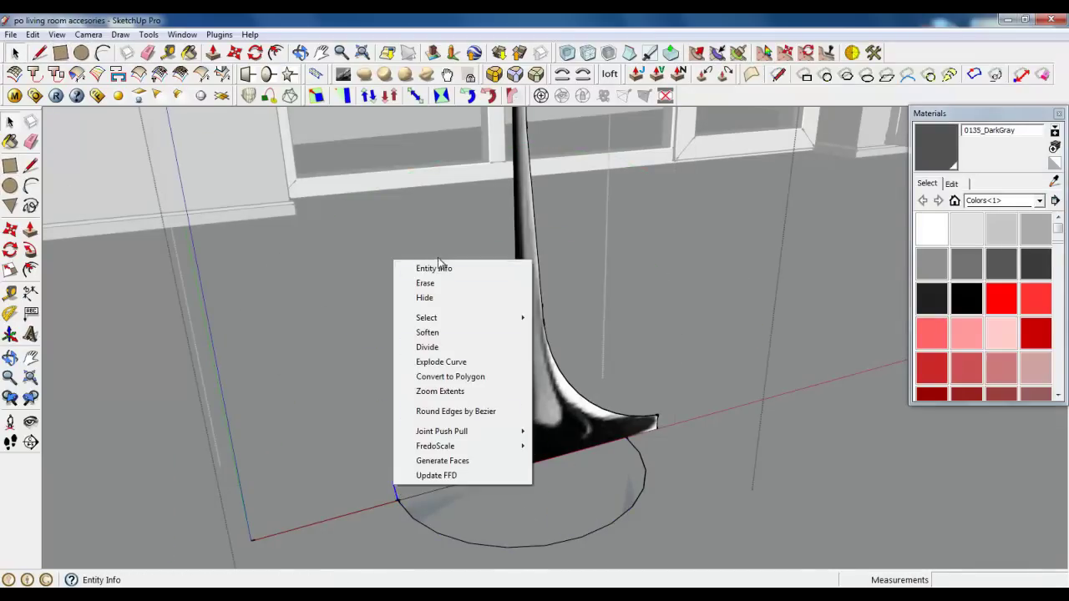
click(436, 268)
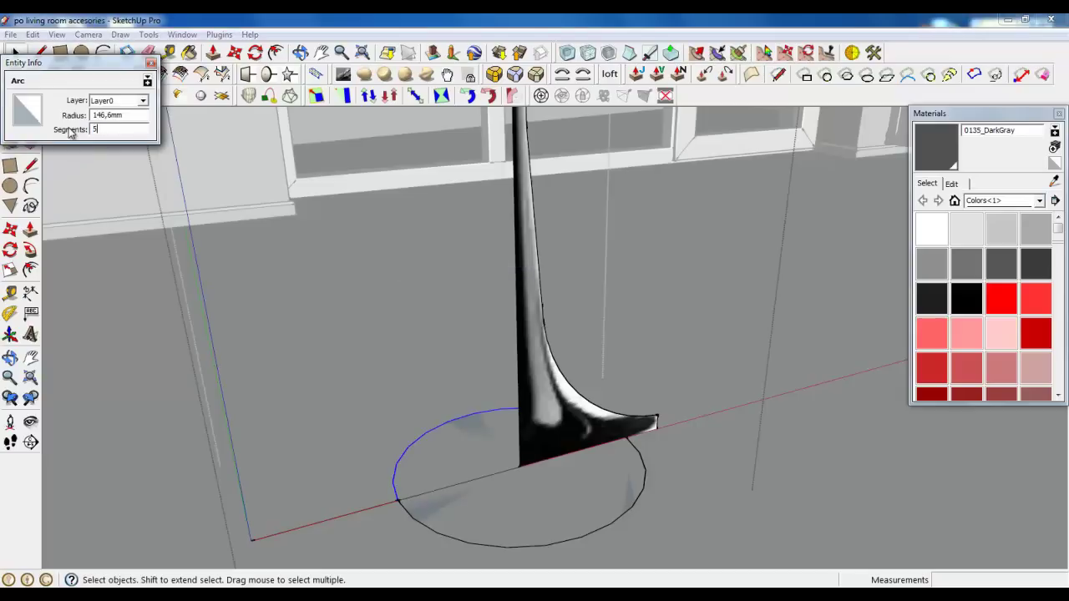
text(0)
key(Return)
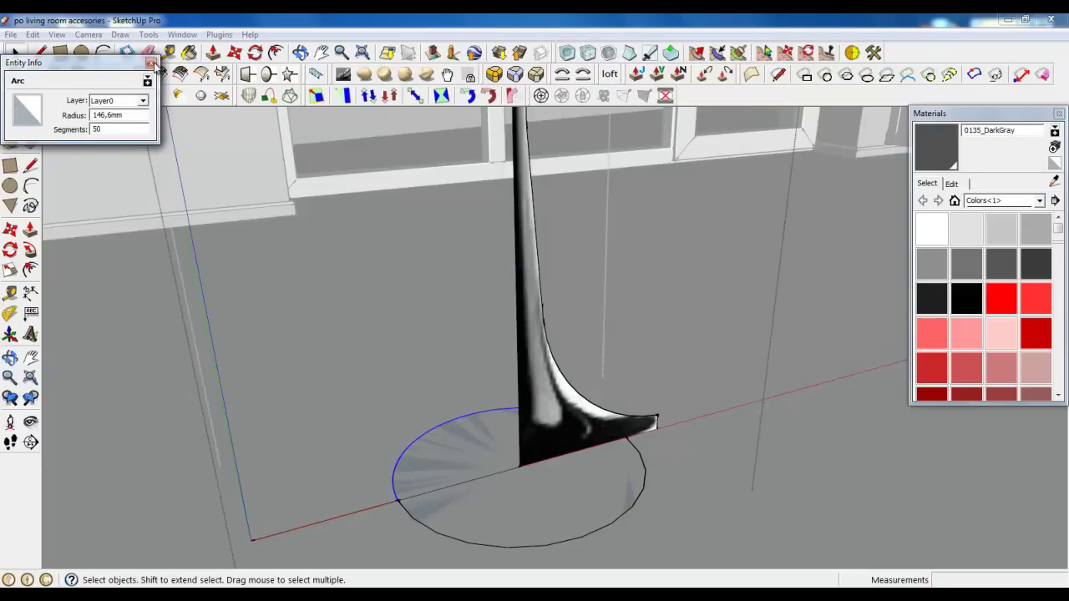
click(151, 63)
- Set both the lower and upper arcs of the floor circle to 30 segments
right_click(408, 513)
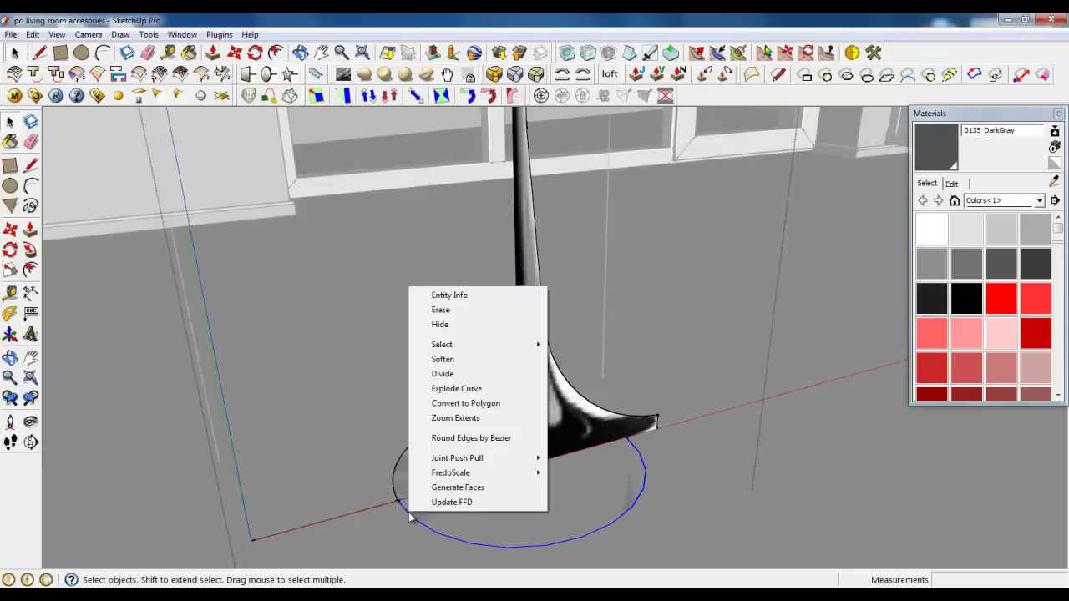
click(443, 296)
text(30)
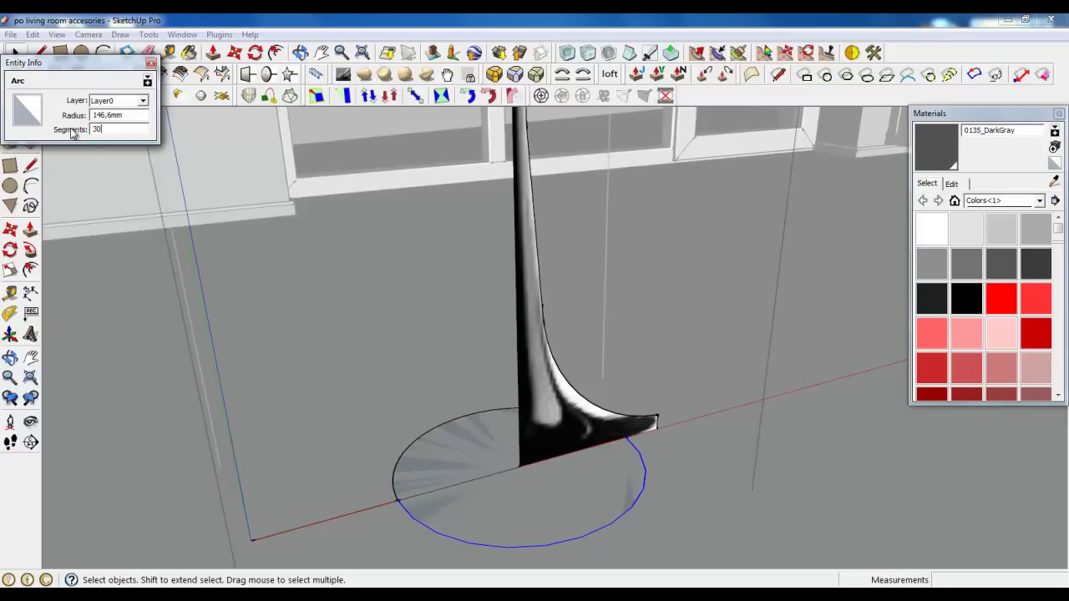
key(Return)
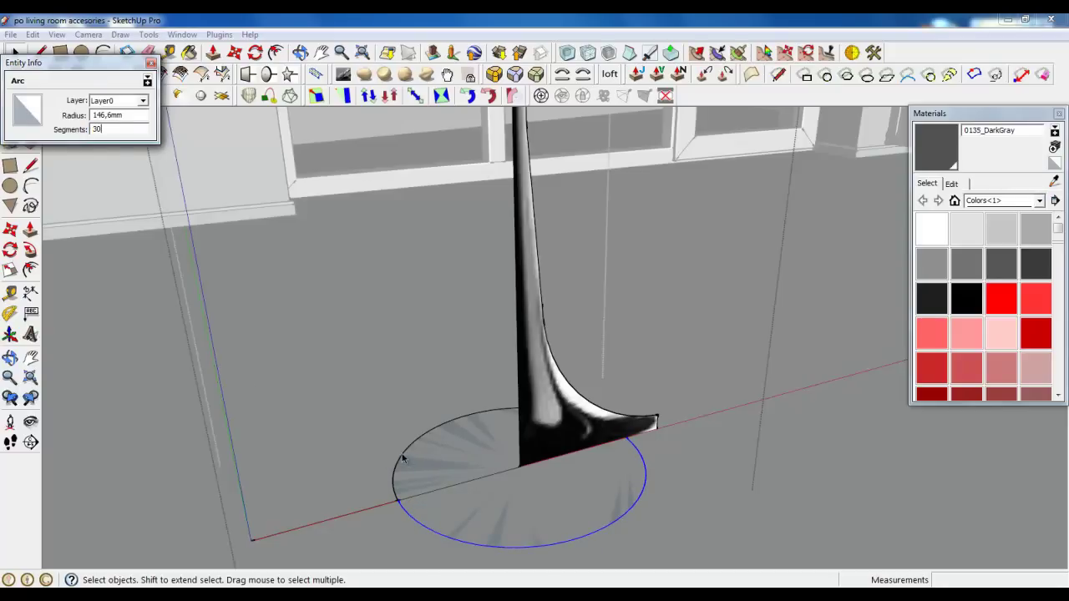
right_click(402, 457)
click(442, 236)
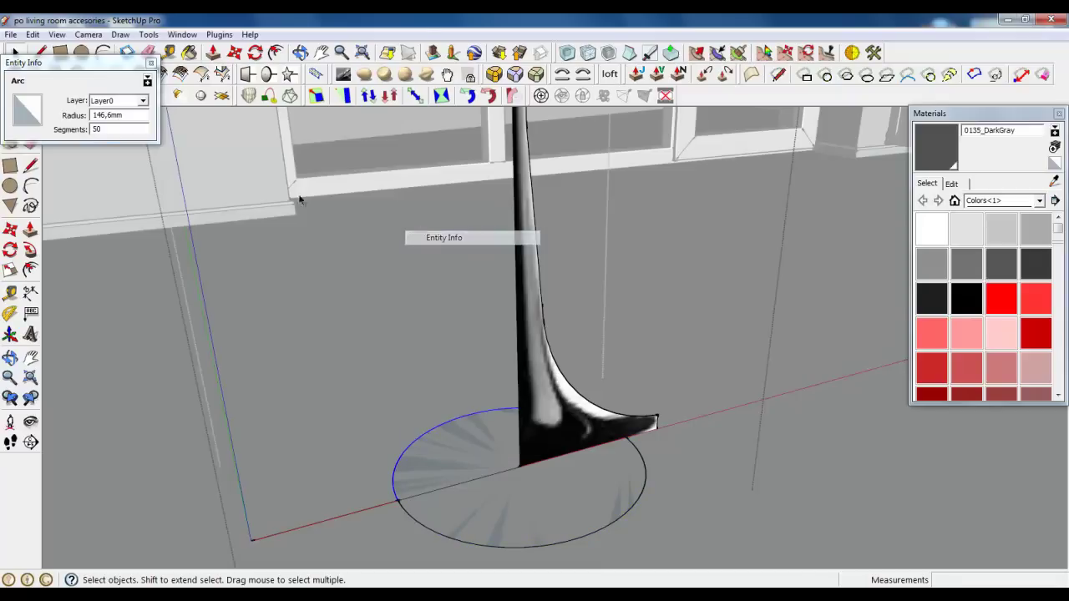
double_click(114, 127)
text(30)
key(Return)
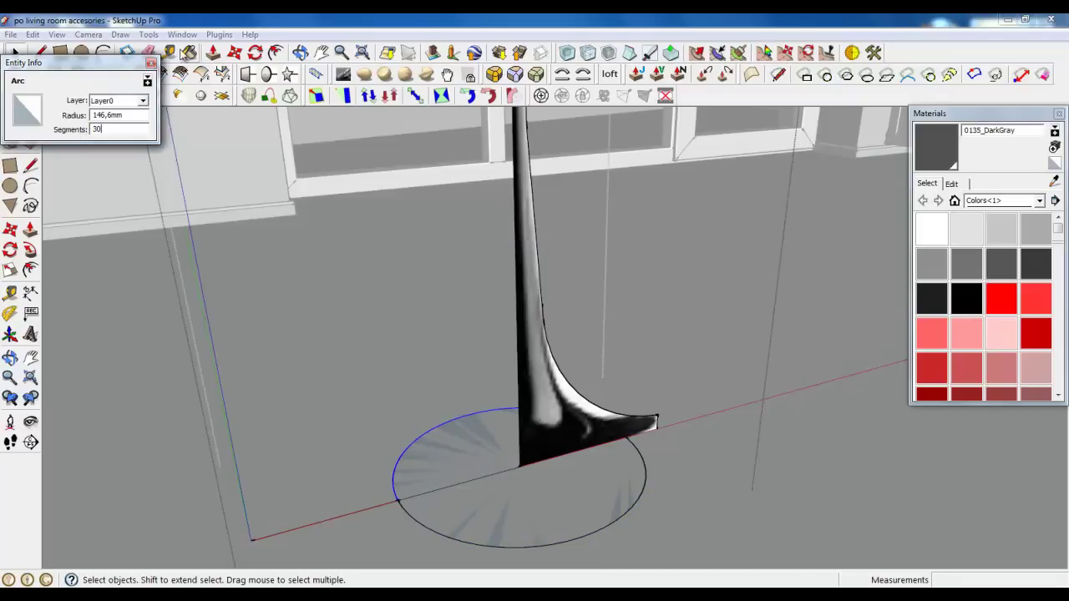
- Try a Follow Me sweep from the circle's straight edge, inspect it, then undo
click(153, 63)
click(457, 482)
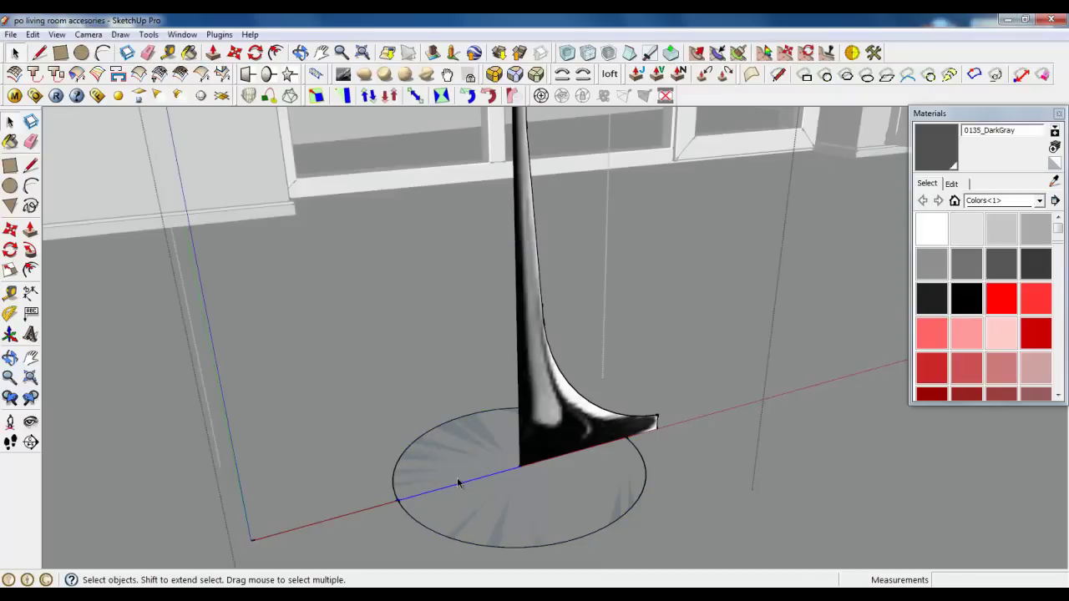
scroll(458, 483, down, 3)
scroll(493, 481, down, 1)
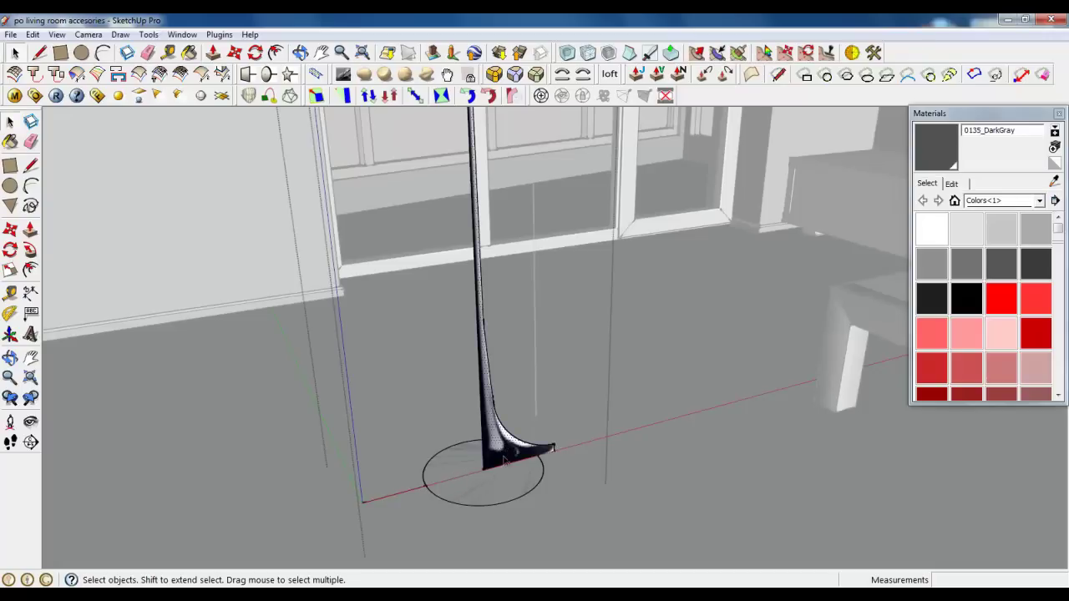
scroll(514, 518, down, 2)
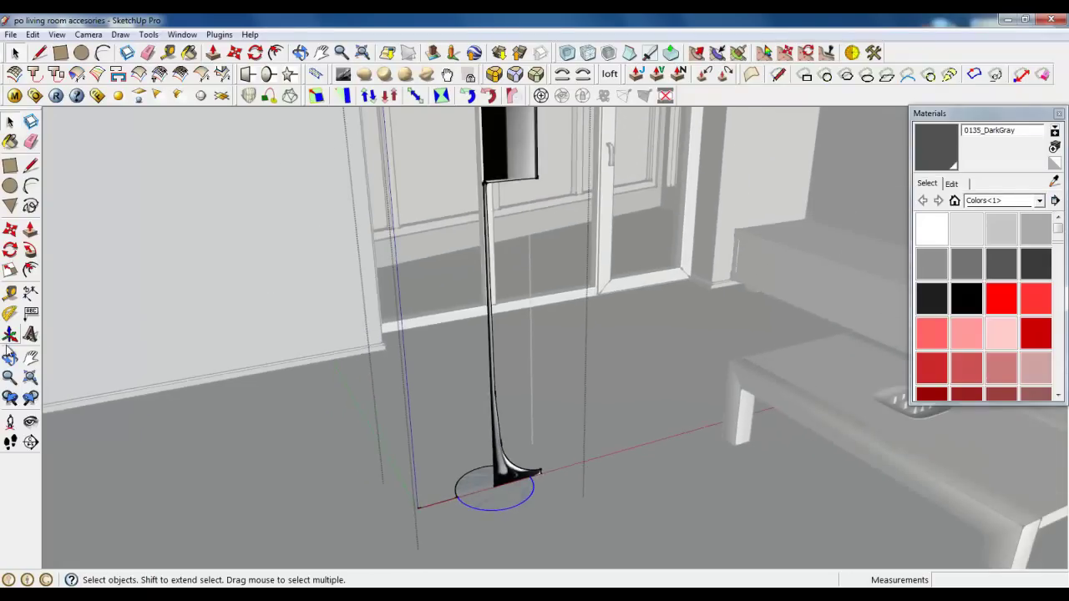
click(29, 255)
click(495, 508)
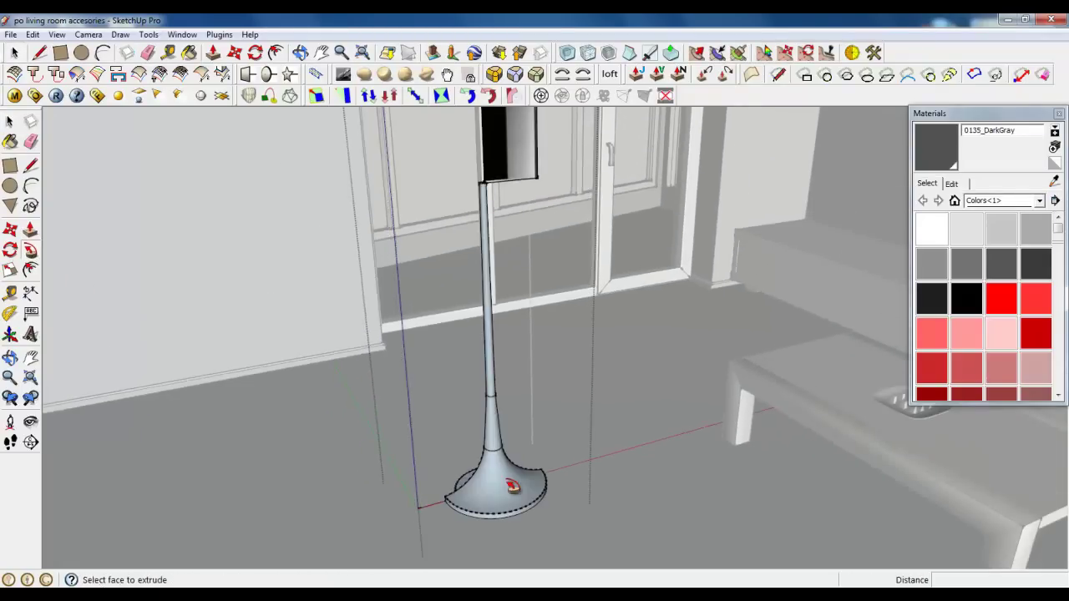
scroll(495, 508, up, 3)
mouse_move(484, 510)
middle_down()
mouse_move(740, 506)
mouse_move(509, 511)
middle_up()
key(space)
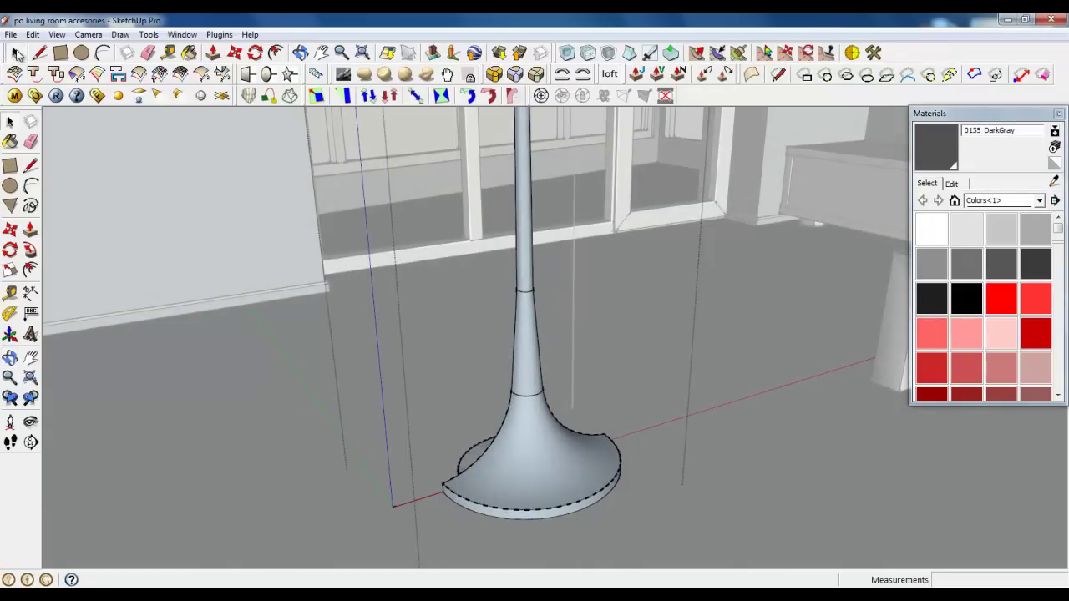
key(ctrl+z)
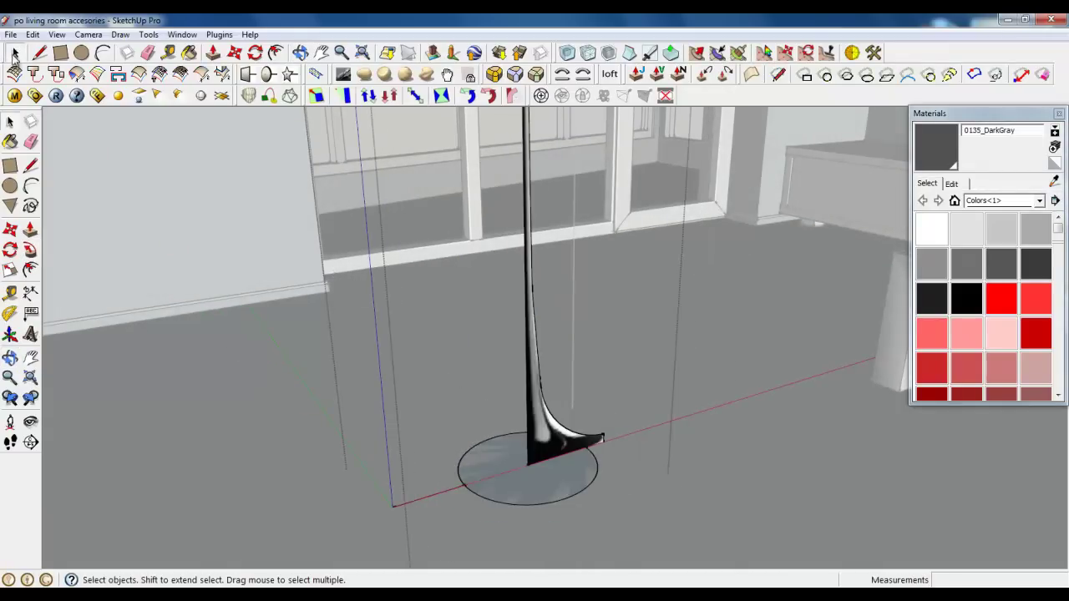
- Sweep the base profile around the selected floor circle with Follow Me
scroll(513, 489, up, 2)
click(508, 515)
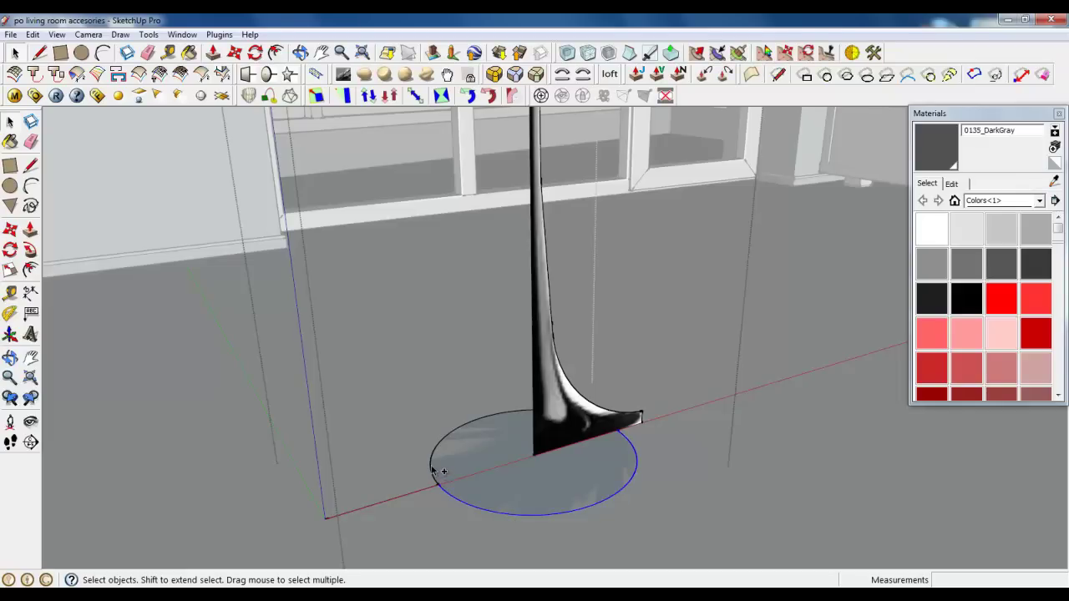
click(30, 249)
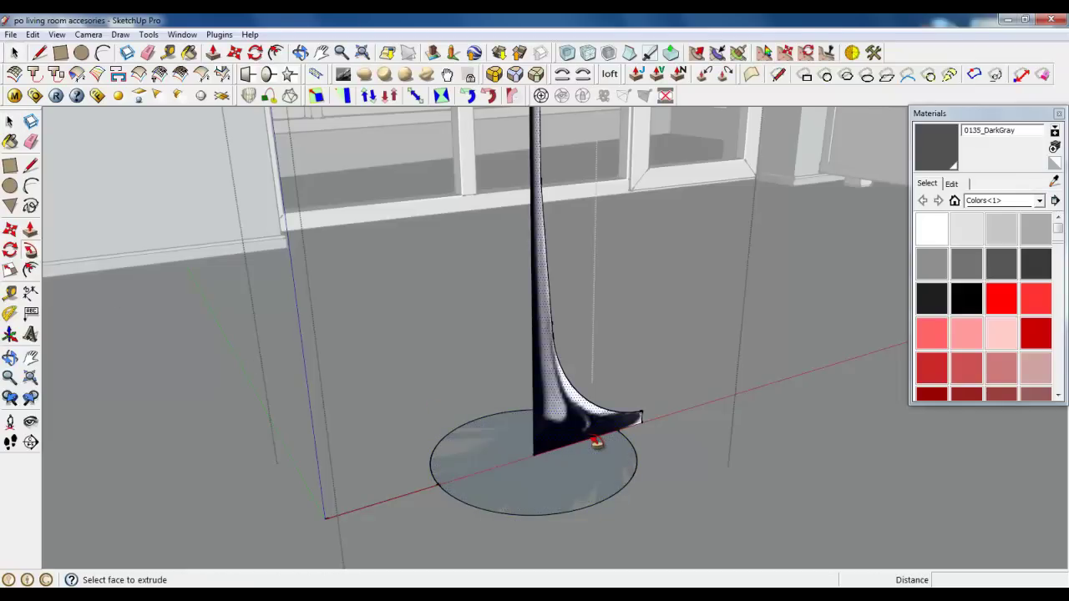
click(598, 446)
scroll(544, 520, down, 3)
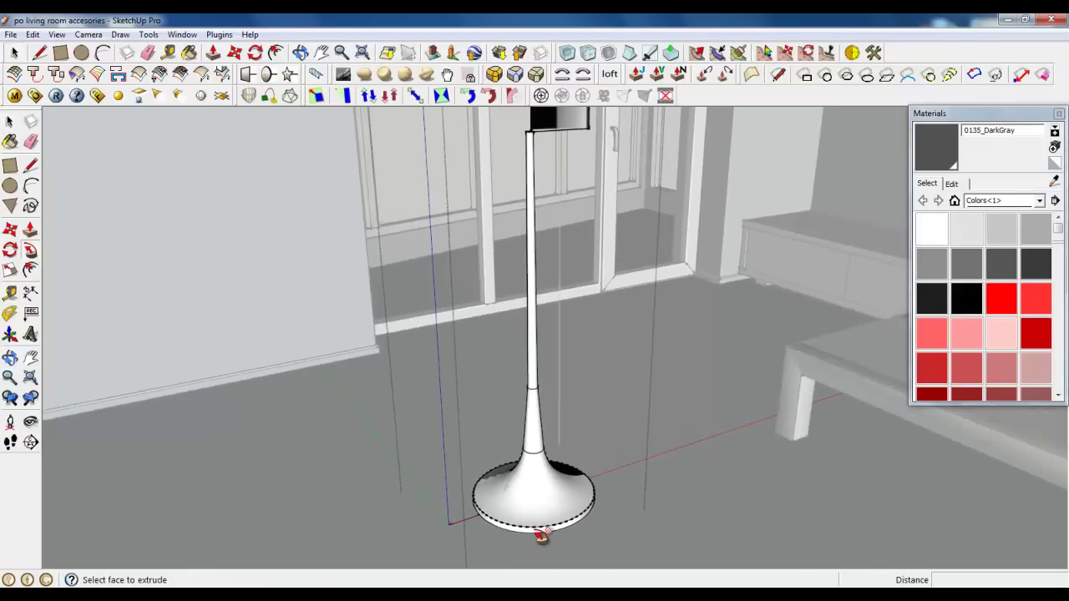
scroll(552, 501, down, 1)
scroll(559, 202, up, 4)
scroll(534, 232, up, 2)
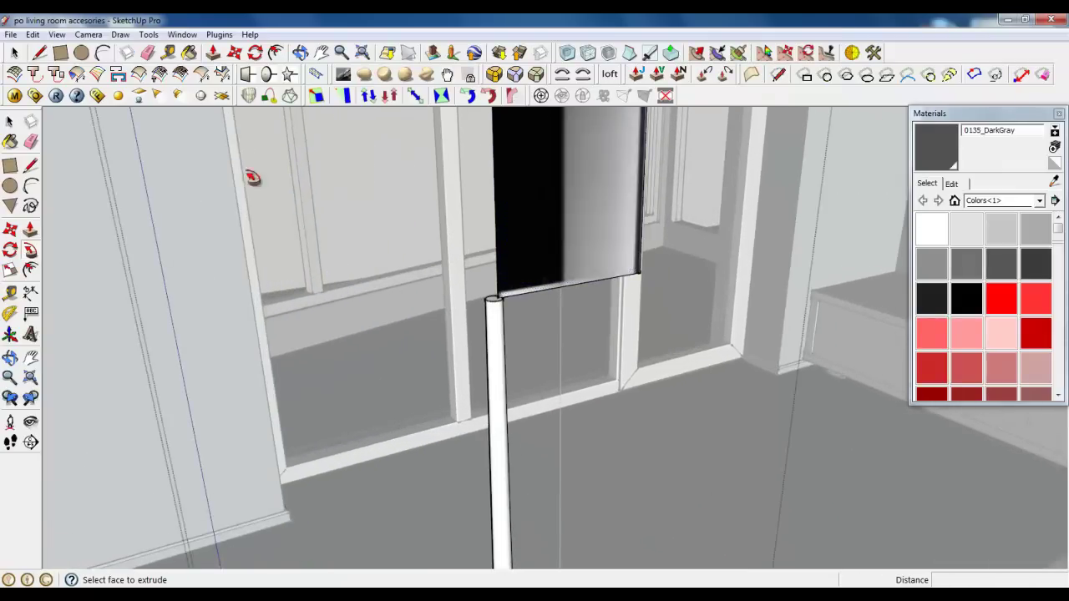
- Select the top circle of the lamp pole
click(14, 53)
scroll(502, 284, up, 1)
scroll(504, 281, up, 2)
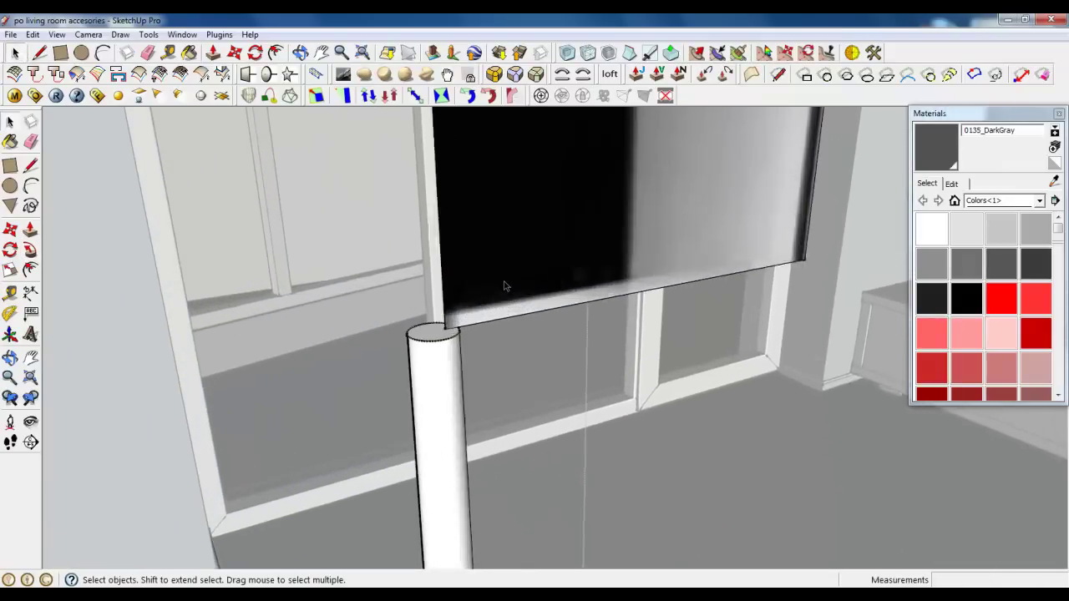
scroll(442, 334, up, 2)
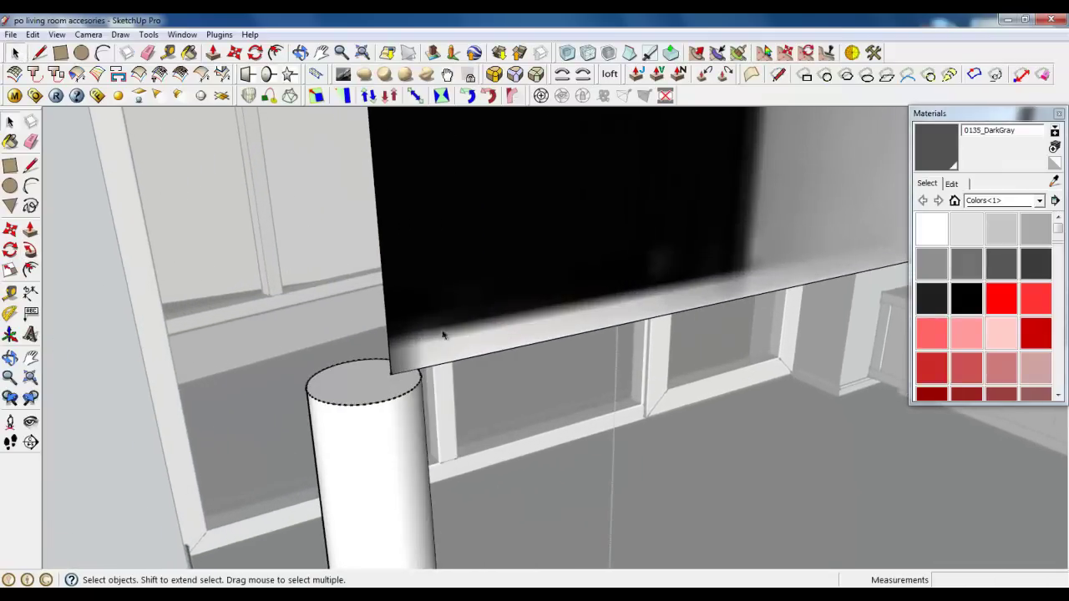
click(345, 388)
scroll(469, 338, down, 1)
scroll(469, 339, down, 1)
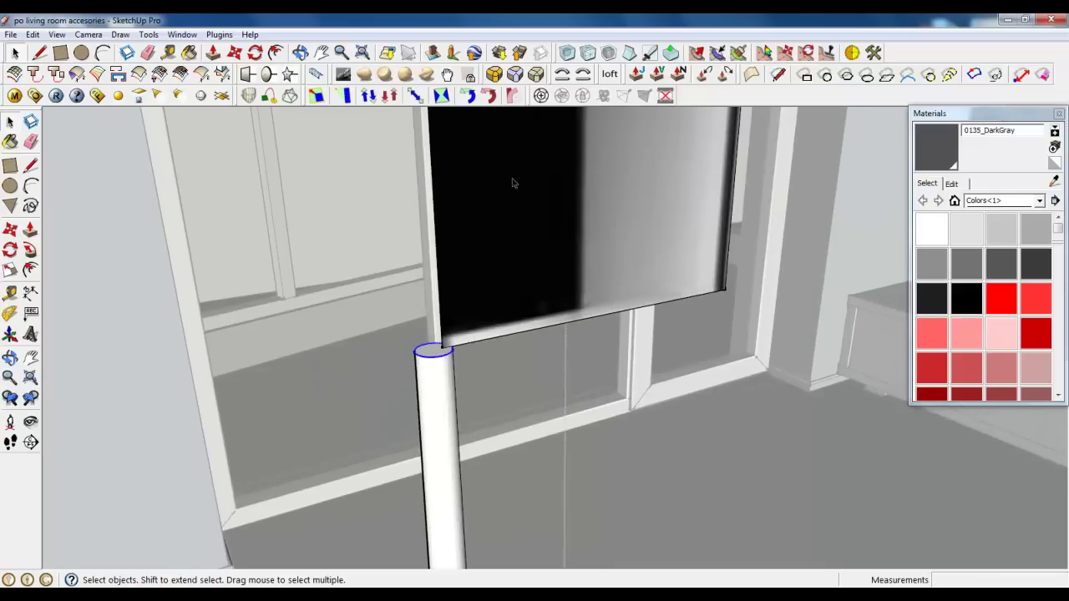
scroll(513, 179, down, 1)
- Push/Pull the lamp-head face into a cylindrical shade
click(30, 228)
double_click(438, 284)
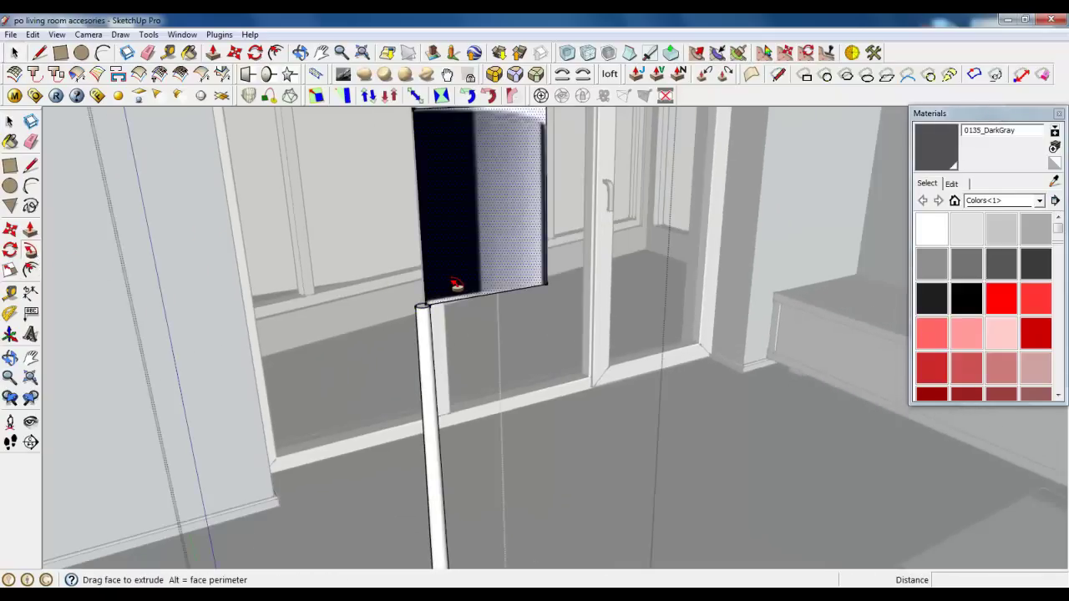
scroll(472, 325, down, 1)
scroll(411, 213, up, 2)
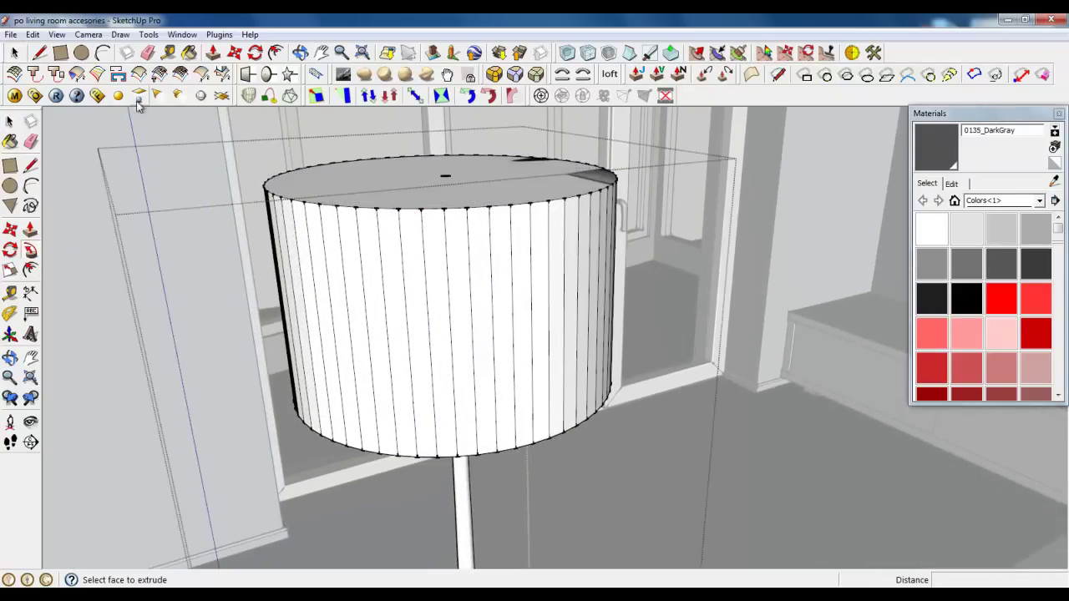
middle_drag(375, 220, 351, 200)
- Try offsetting the shade's top face edge inward, then cancel
key(space)
click(275, 52)
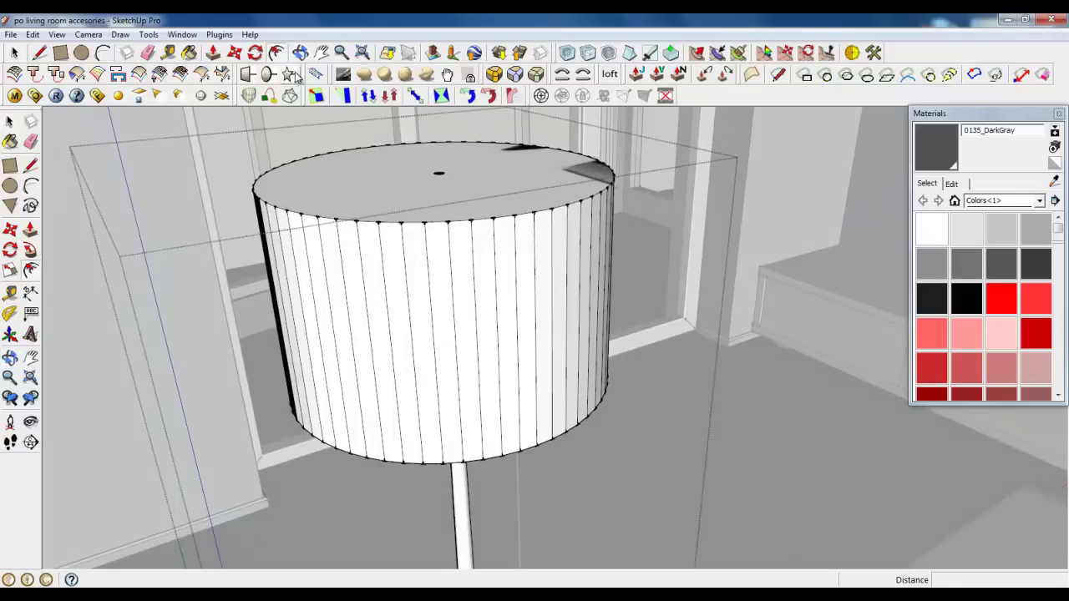
click(350, 168)
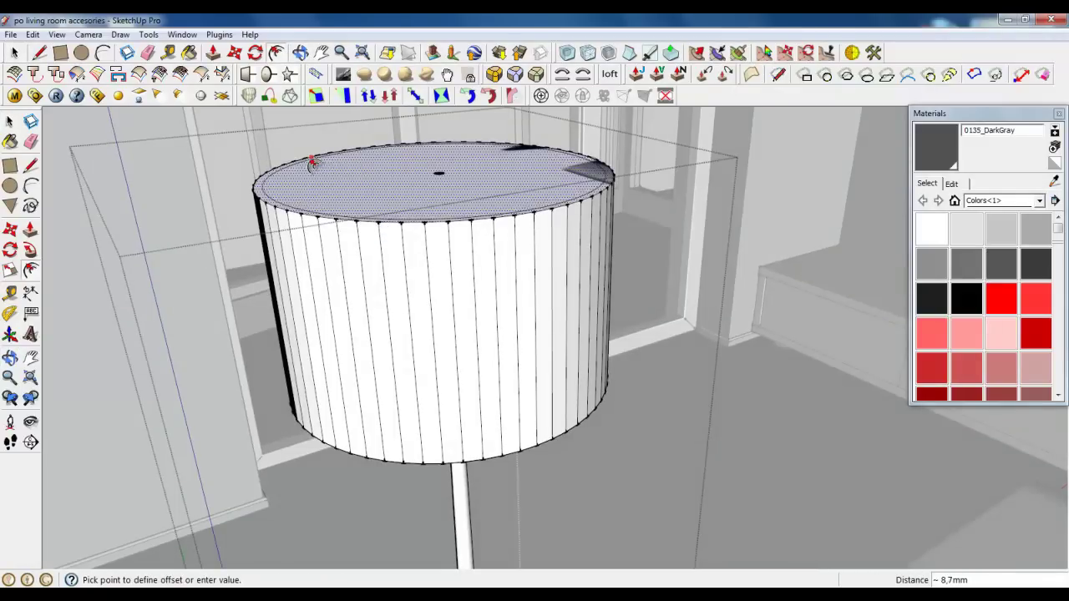
key(Escape)
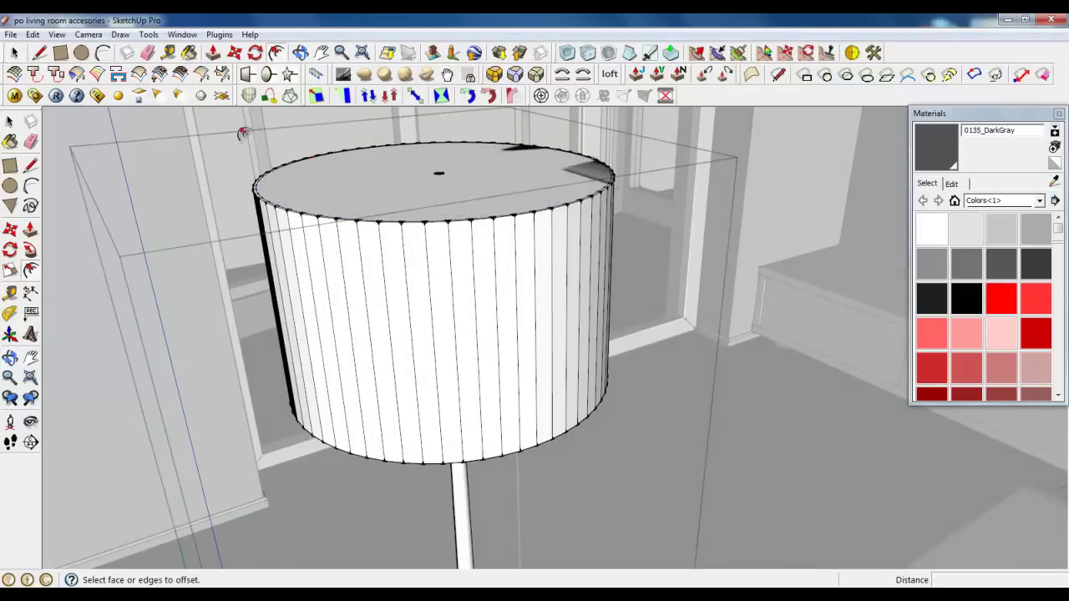
- Push the shade's top face down through it and delete the leftover inner bottom face
click(213, 52)
click(354, 162)
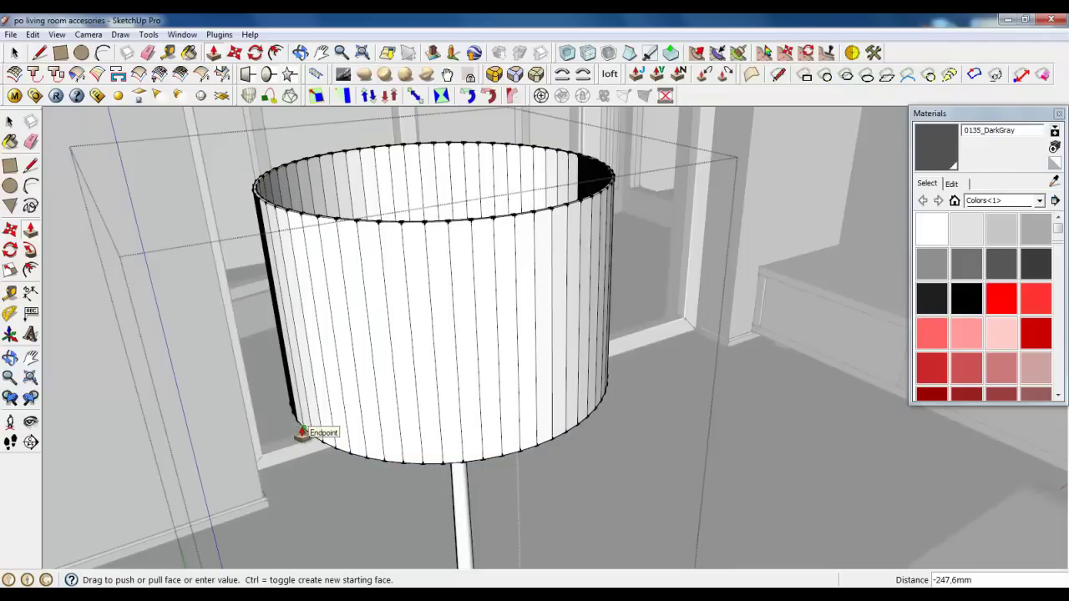
click(366, 465)
middle_drag(446, 315, 446, 297)
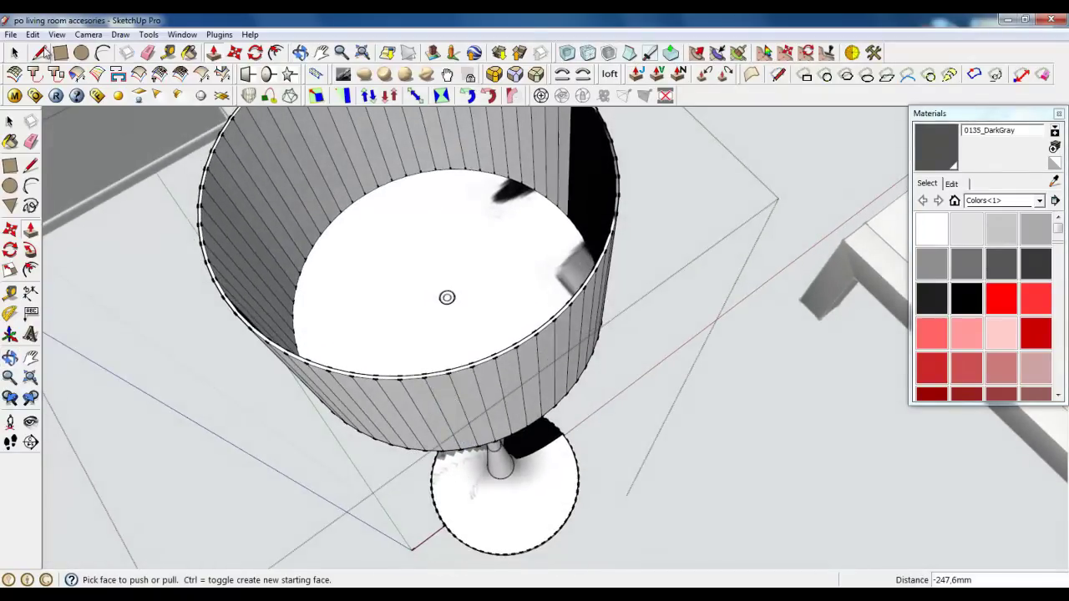
key(space)
click(14, 52)
click(373, 257)
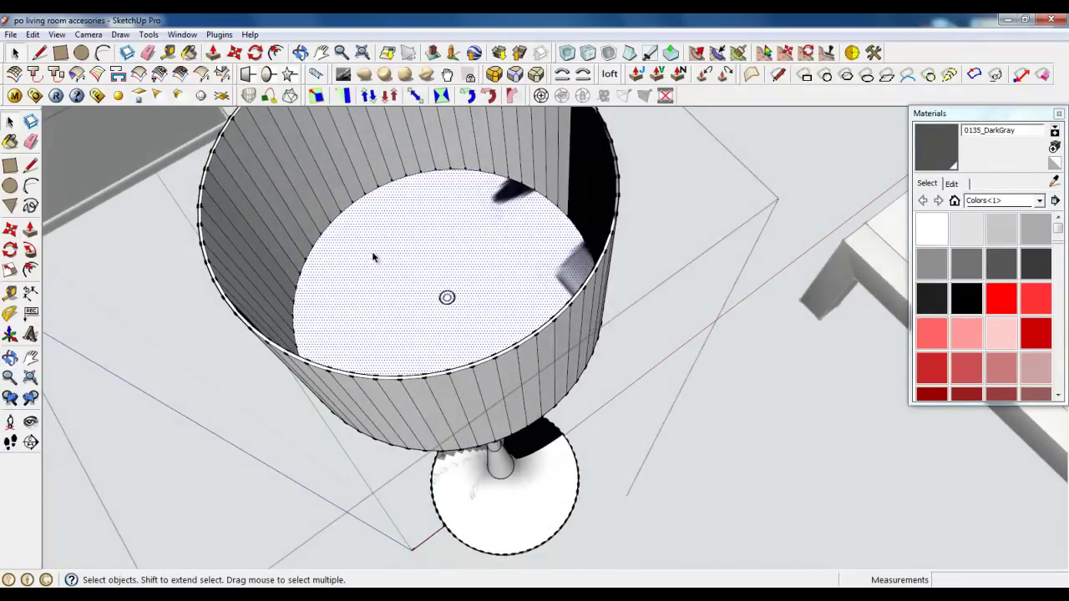
key(Delete)
- Make the lampshade wall a group and start moving it down
triple_click(500, 392)
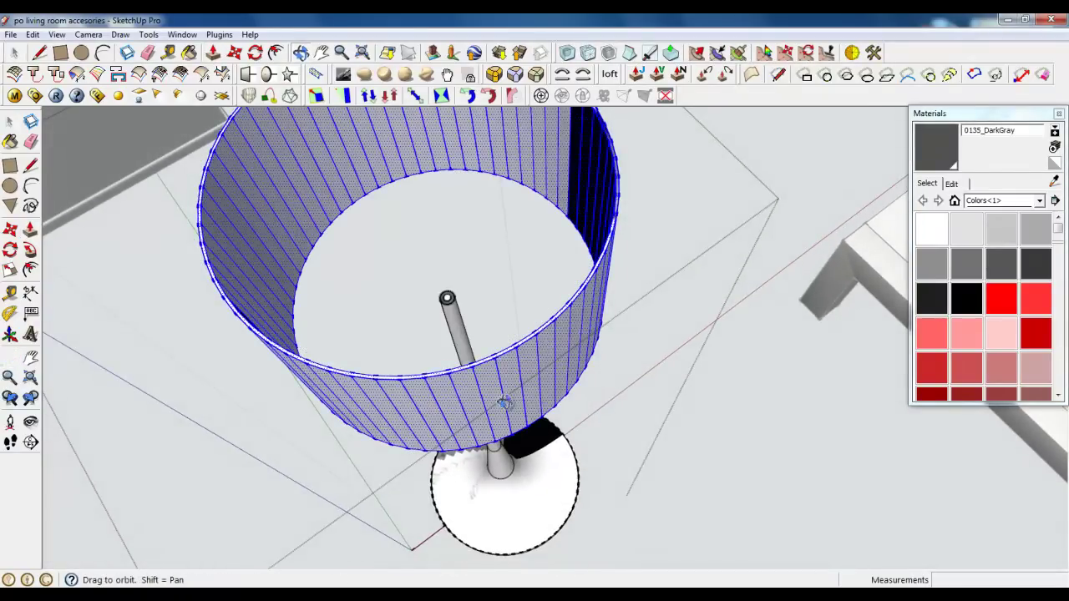
middle_drag(504, 404, 477, 410)
right_click(615, 459)
click(668, 212)
mouse_move(540, 365)
middle_down()
mouse_move(502, 306)
mouse_move(485, 246)
middle_up()
triple_click(475, 280)
click(234, 51)
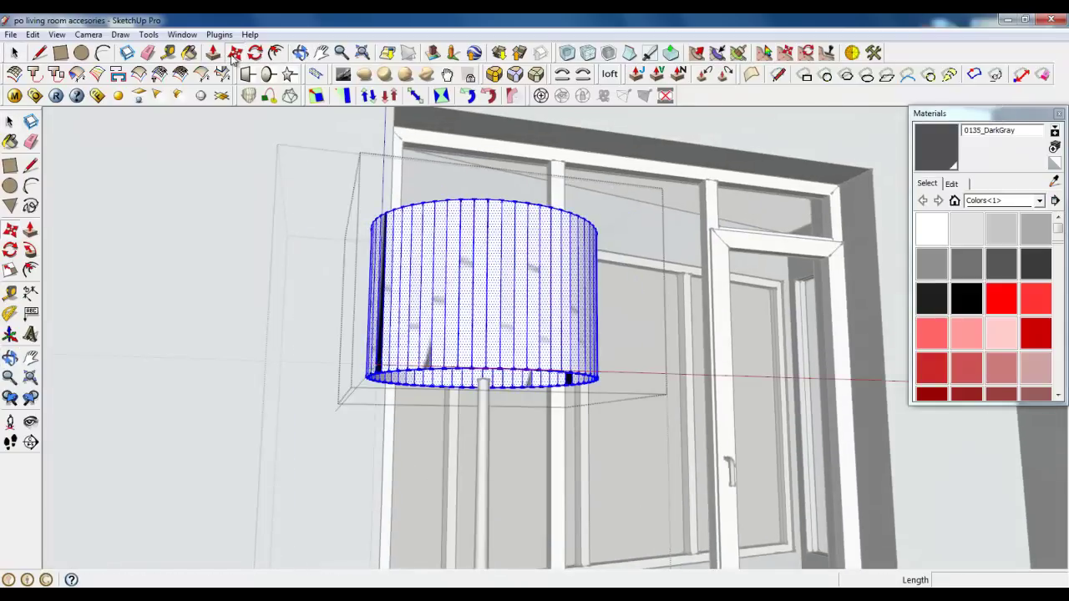
click(574, 294)
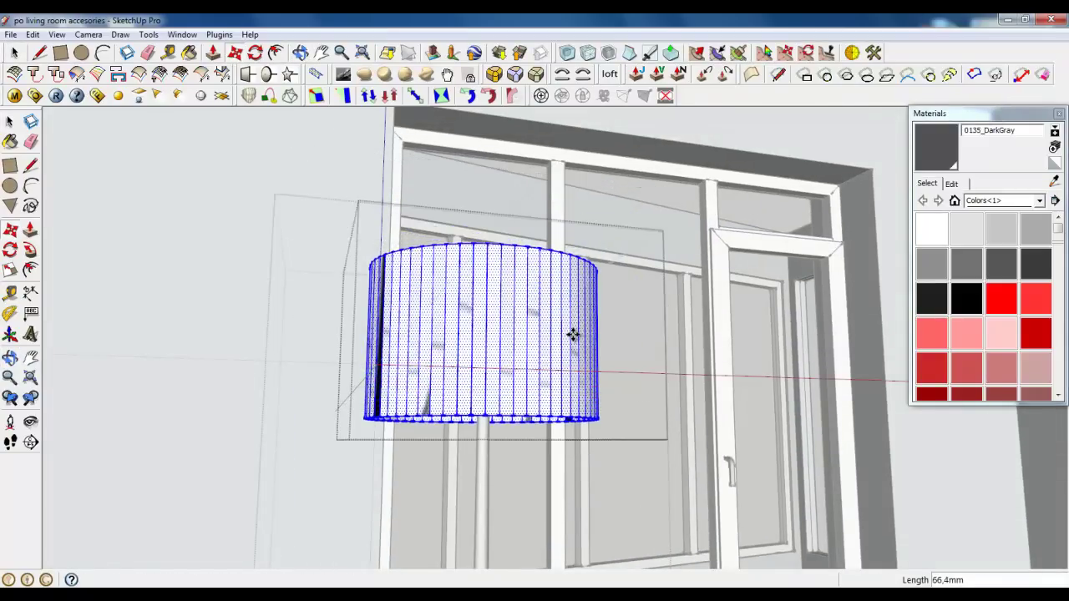
- Drop the lampshade lower on the pole and orbit to view under its rim
click(573, 334)
mouse_move(573, 334)
middle_down()
mouse_move(553, 531)
mouse_move(501, 434)
middle_up()
key(space)
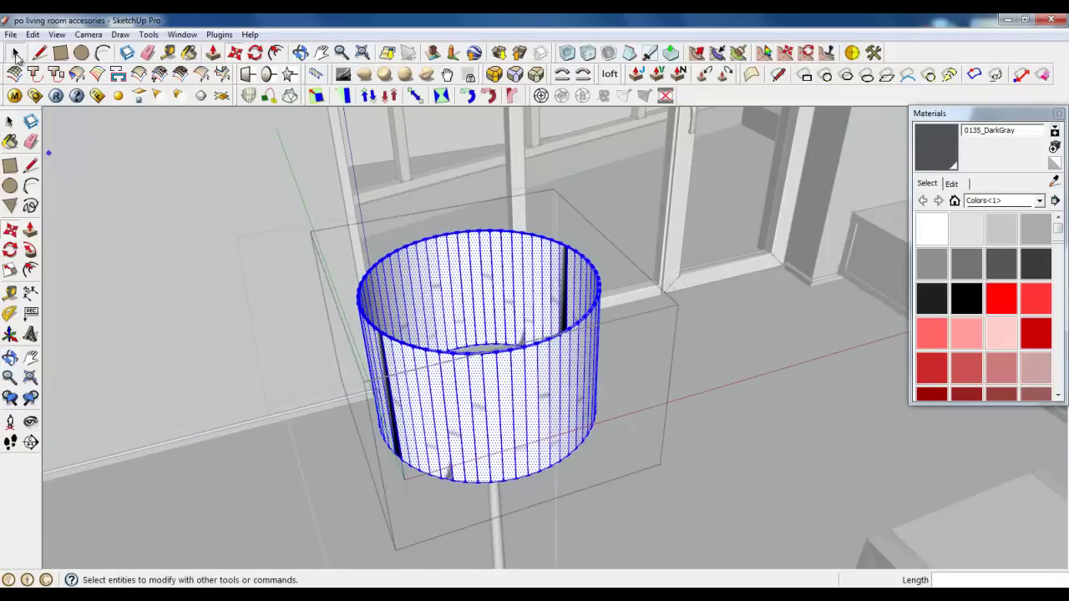
scroll(473, 370, up, 3)
scroll(474, 370, up, 3)
scroll(415, 267, up, 3)
middle_drag(415, 268, 192, 224)
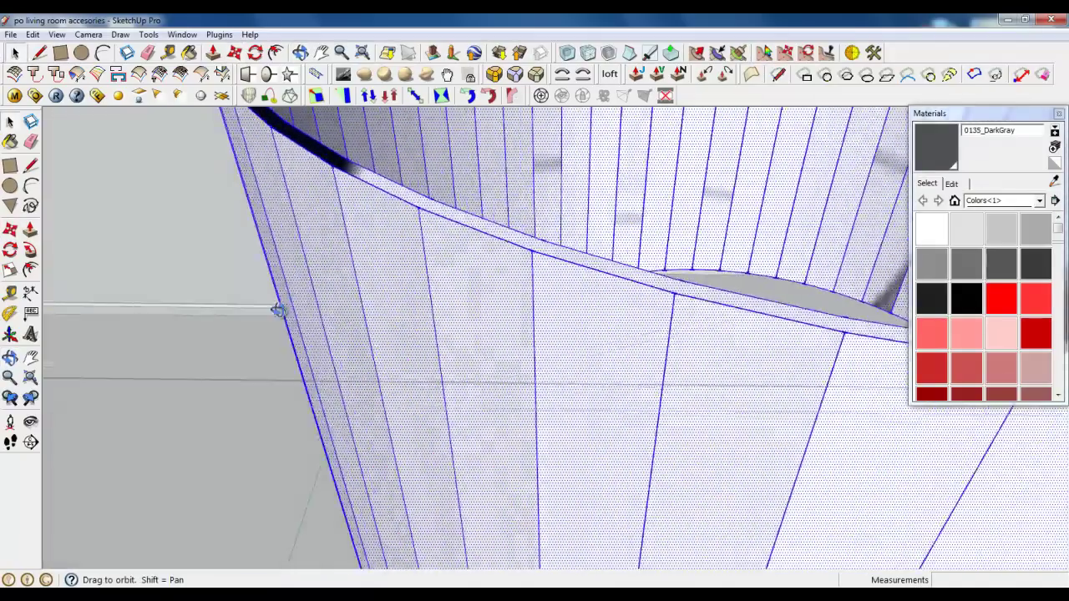
scroll(192, 223, down, 3)
scroll(192, 224, down, 3)
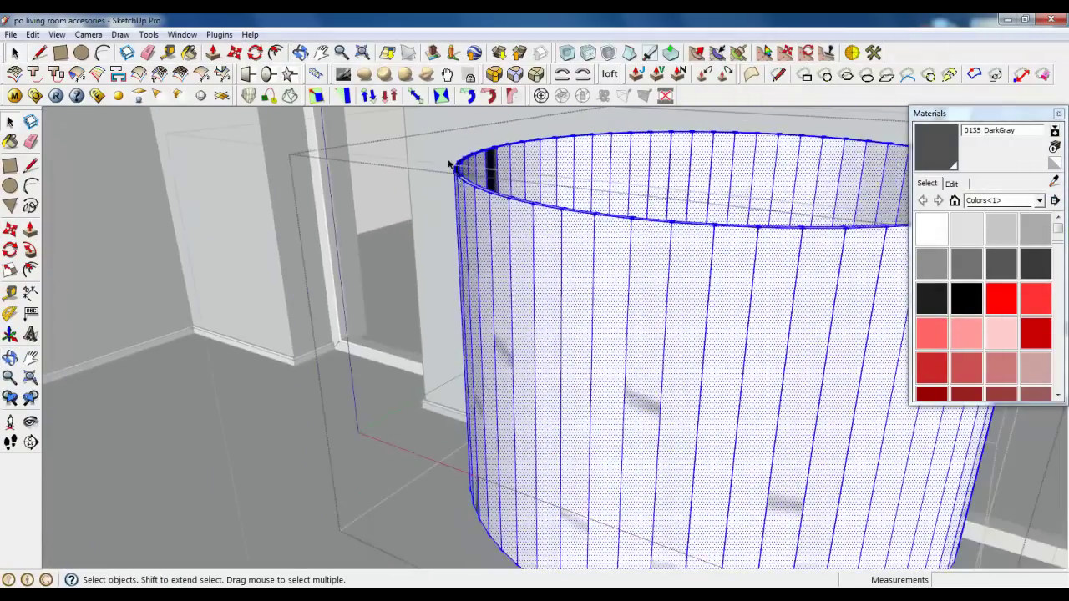
scroll(334, 226, down, 3)
scroll(476, 228, up, 5)
scroll(476, 228, up, 3)
middle_drag(420, 258, 346, 143)
scroll(448, 398, up, 3)
- Draw lines across the rim to close its ring face and erase stray edges
key(l)
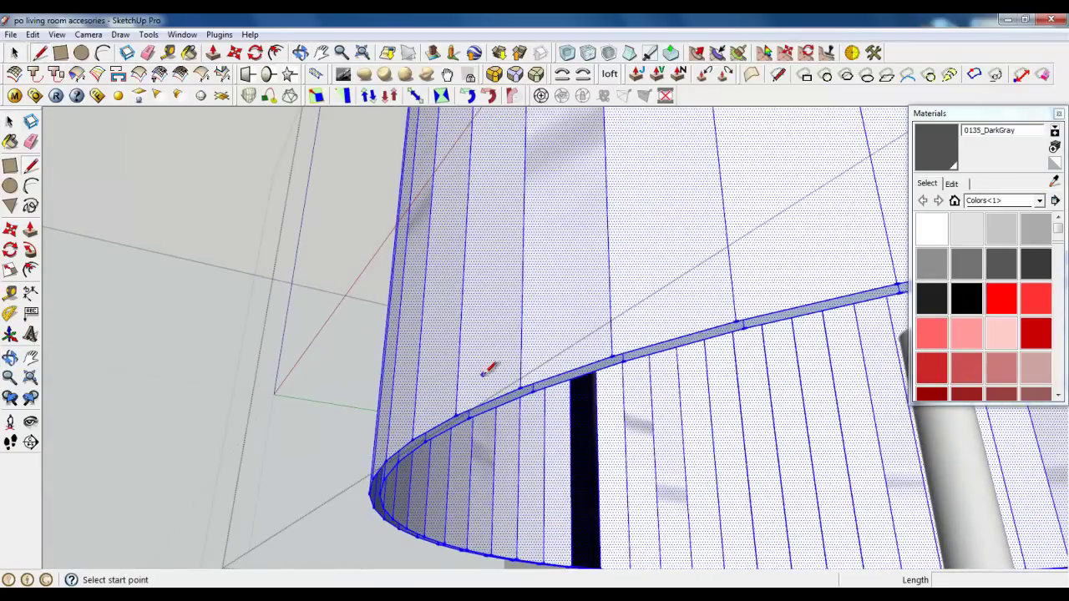
scroll(468, 399, up, 1)
click(461, 434)
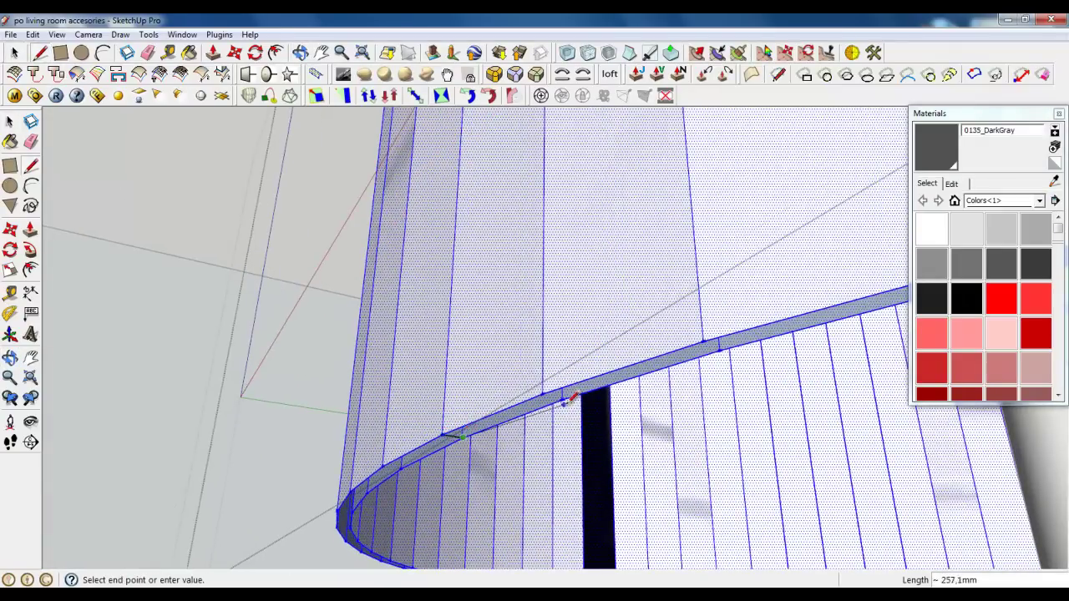
click(563, 398)
click(544, 390)
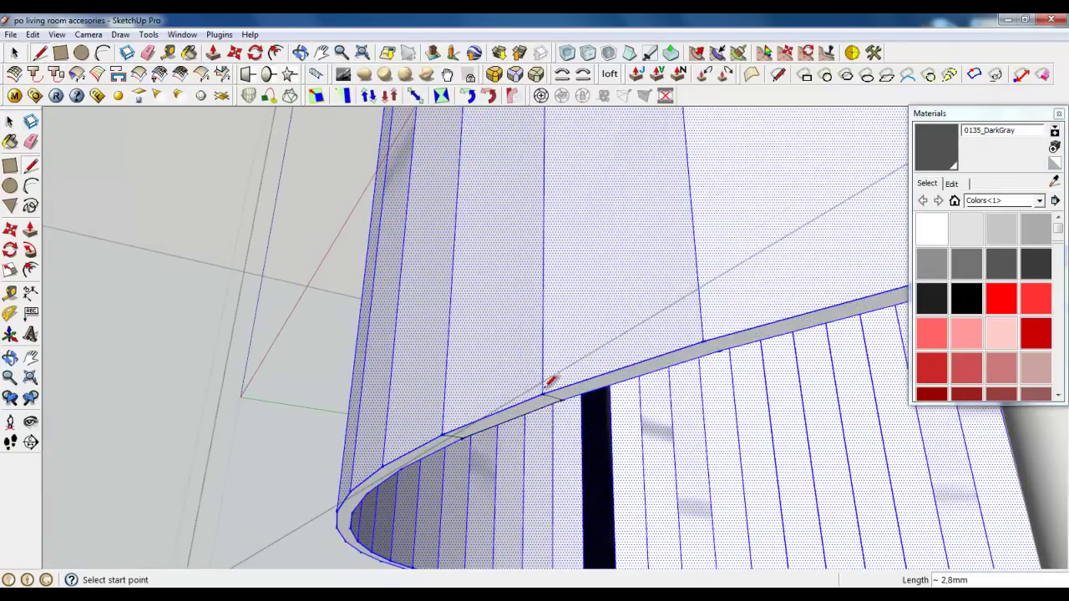
click(147, 52)
click(555, 394)
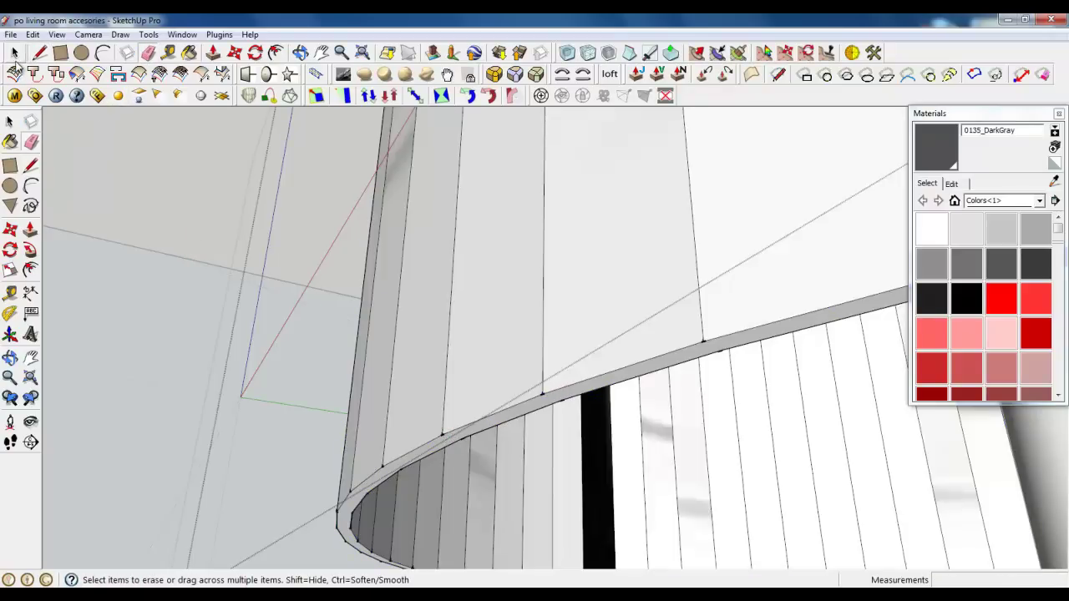
click(14, 53)
scroll(501, 430, up, 2)
- Select the rim ring, open Round Corner parameters, and cancel without rounding
click(486, 430)
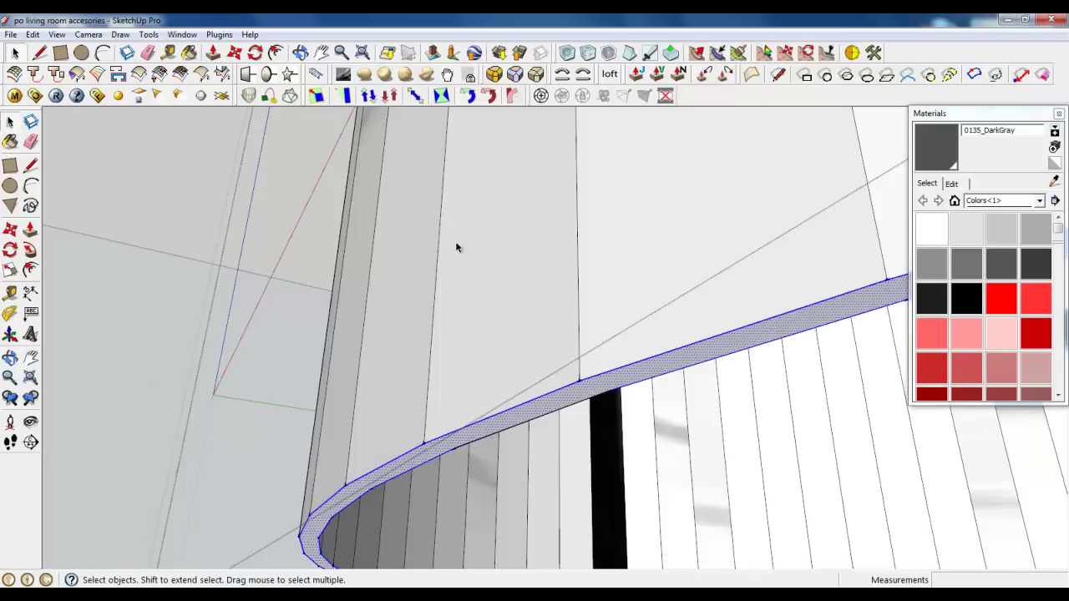
click(478, 77)
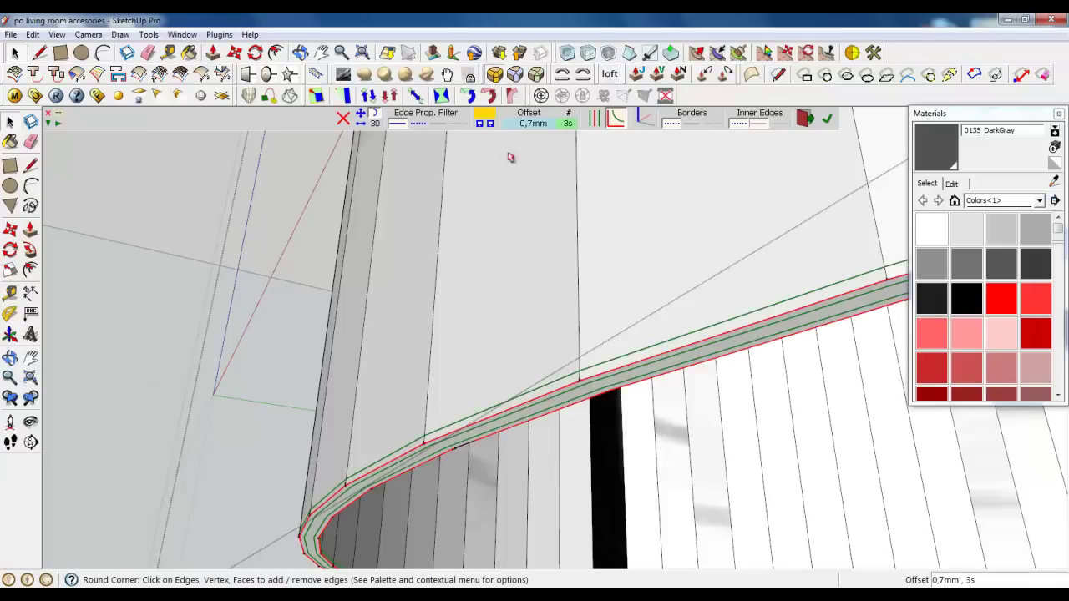
click(533, 125)
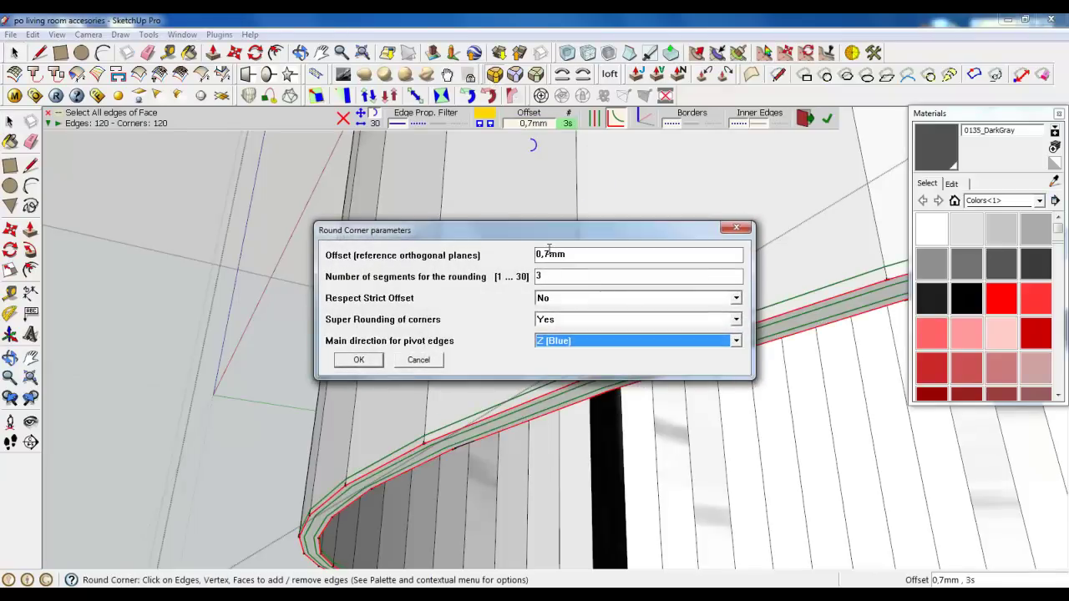
drag(549, 253, 543, 253)
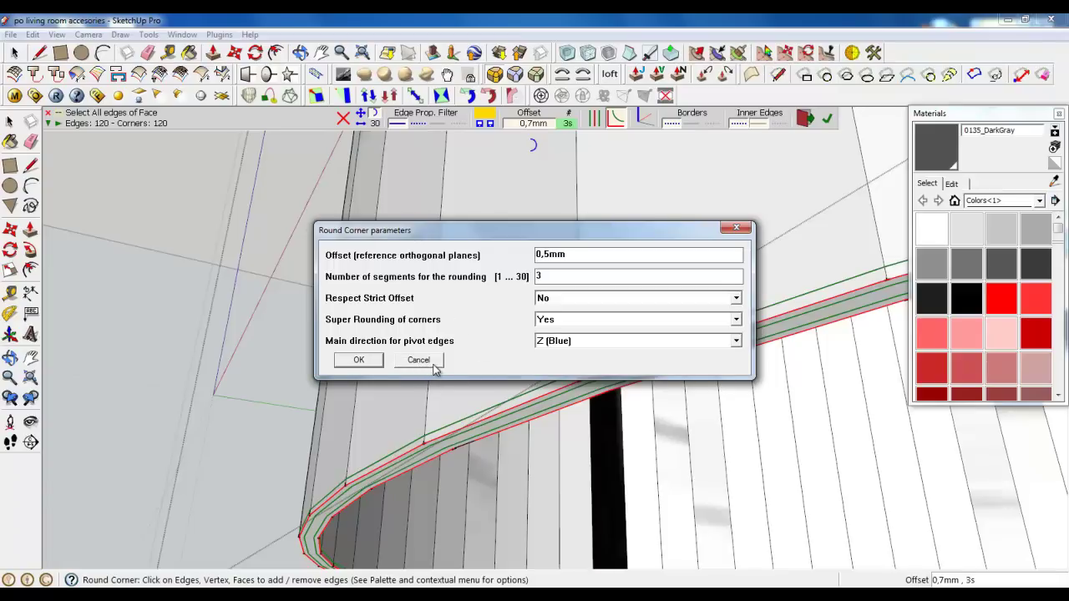
click(433, 365)
click(15, 53)
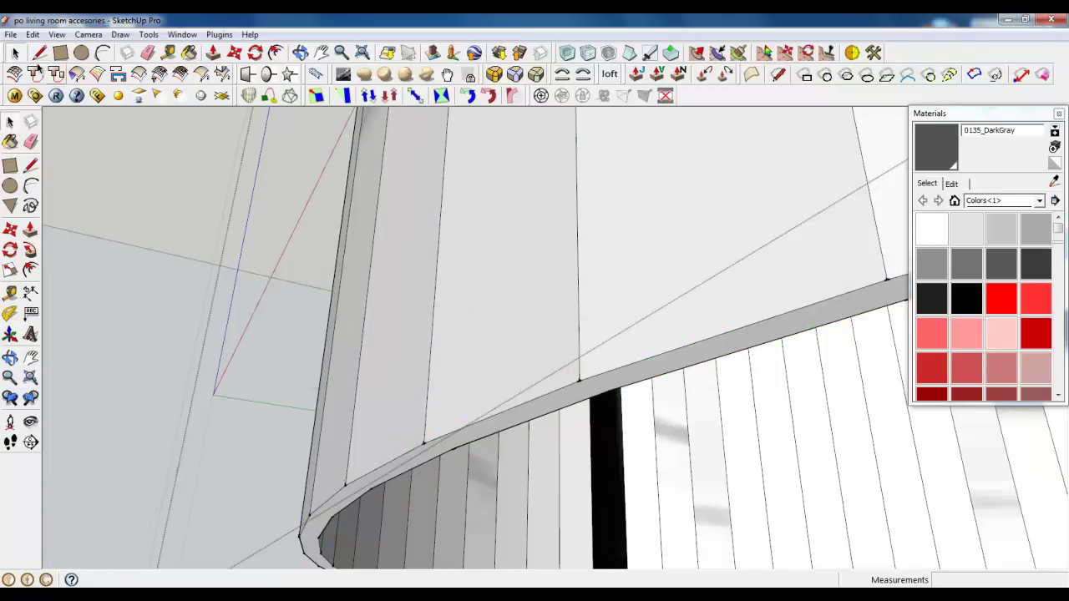
- Close the floor lamp group and view the whole lamp
middle_drag(584, 298, 482, 232)
scroll(466, 191, down, 2)
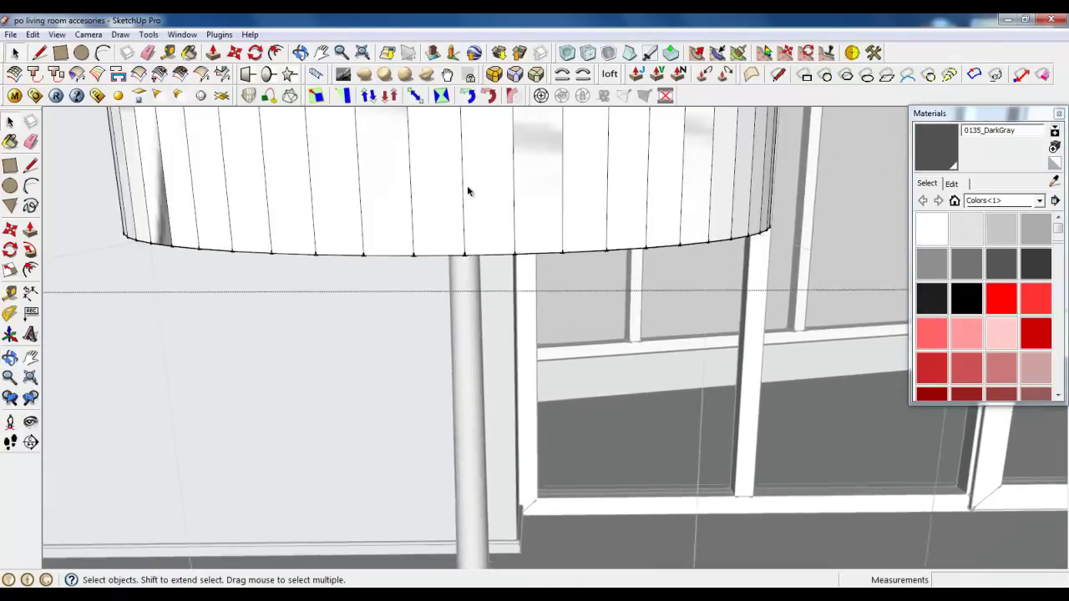
scroll(467, 191, down, 3)
scroll(467, 191, down, 3)
right_click(561, 407)
click(575, 418)
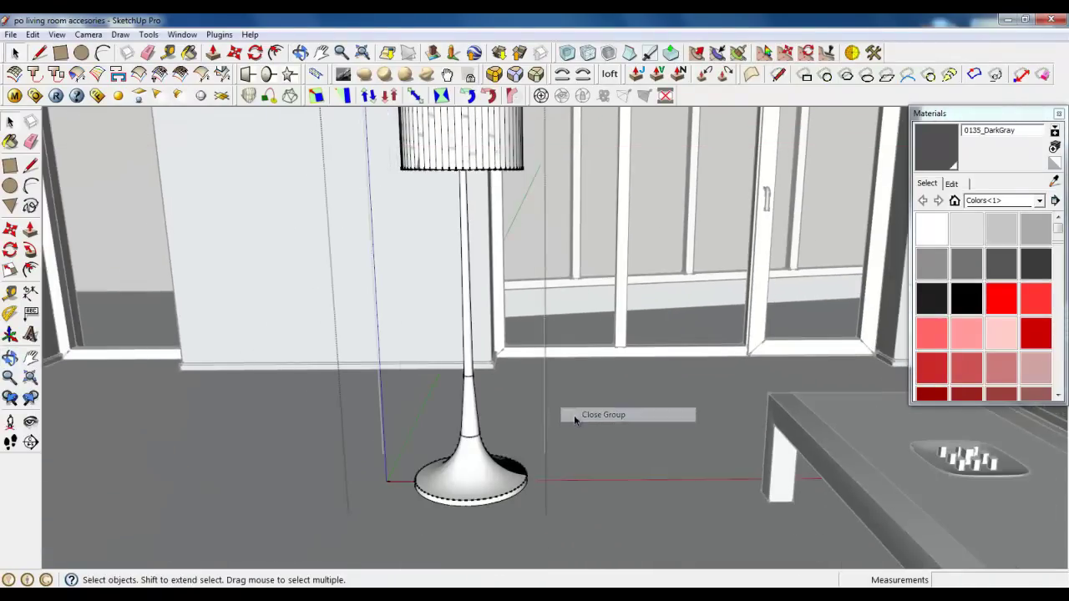
middle_drag(502, 486, 591, 523)
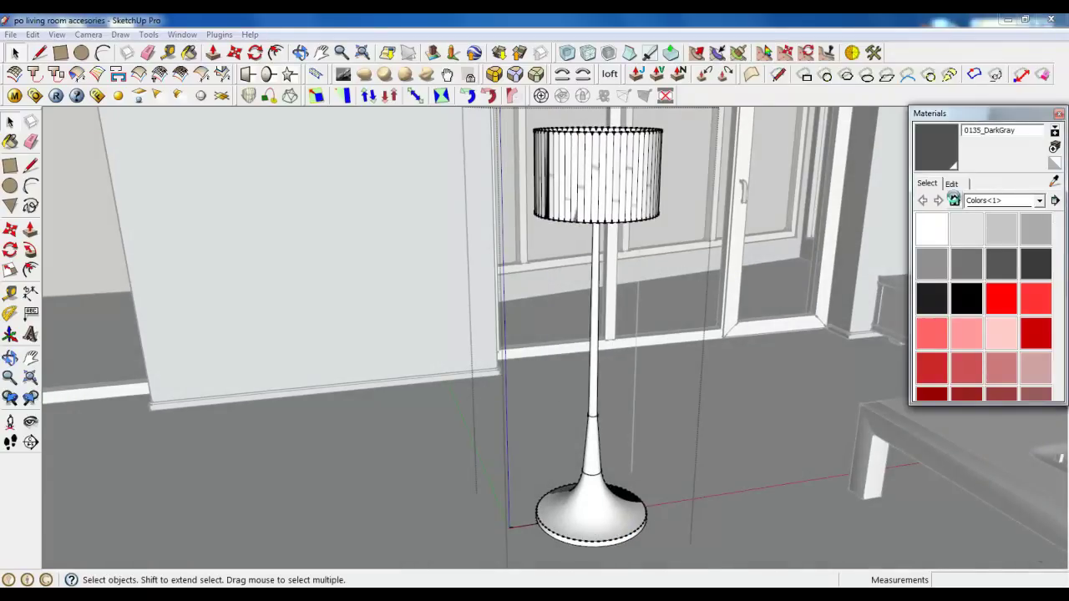
- Delete the MODERN-LUXURY-FLOOR_LAMP material, replacing it with Default
click(954, 201)
click(937, 275)
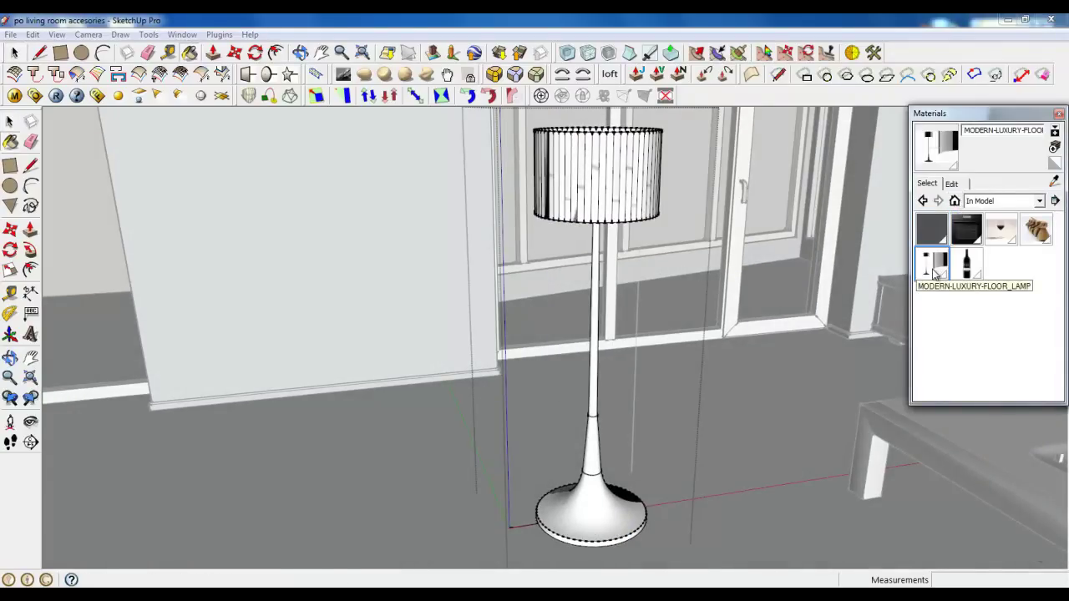
right_click(929, 265)
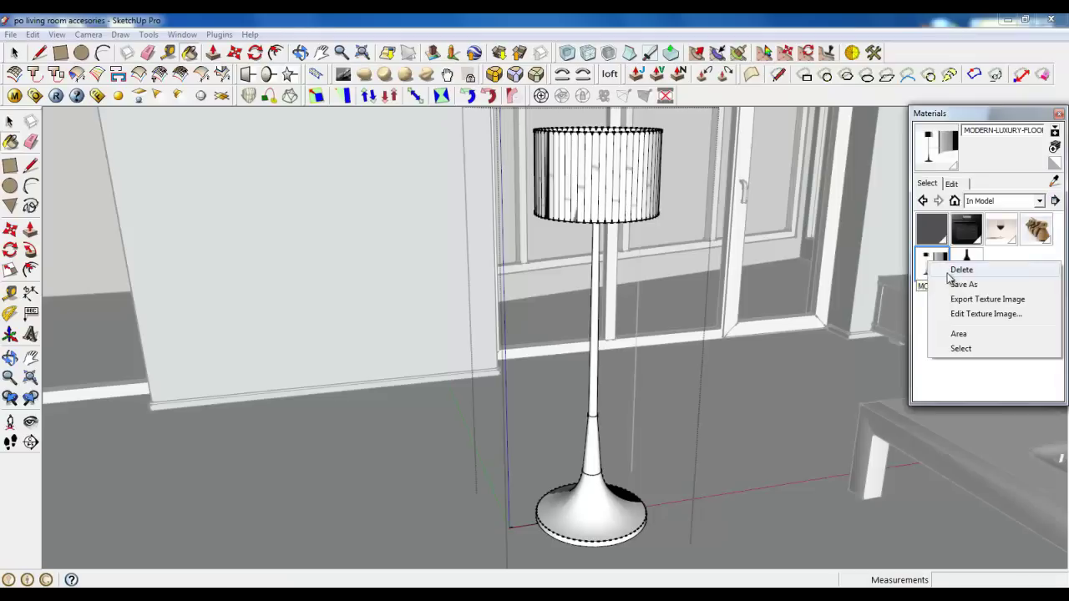
click(950, 272)
click(954, 294)
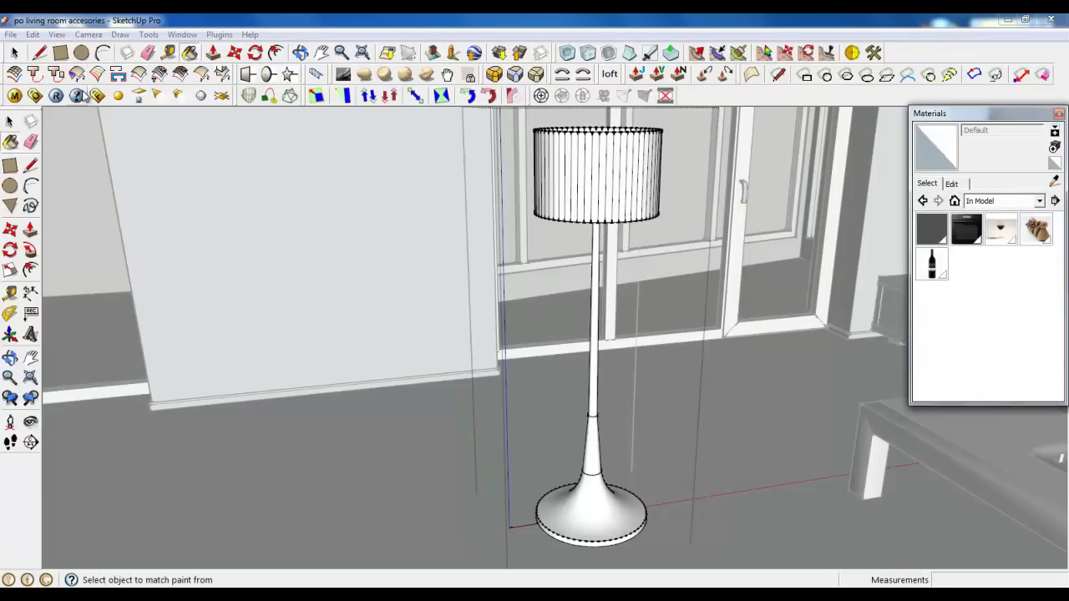
click(10, 121)
- Draw a rectangle on the wall above the sideboard for the TV panel
click(30, 421)
mouse_move(351, 395)
mouse_down()
mouse_move(486, 395)
mouse_move(545, 342)
mouse_up()
key(space)
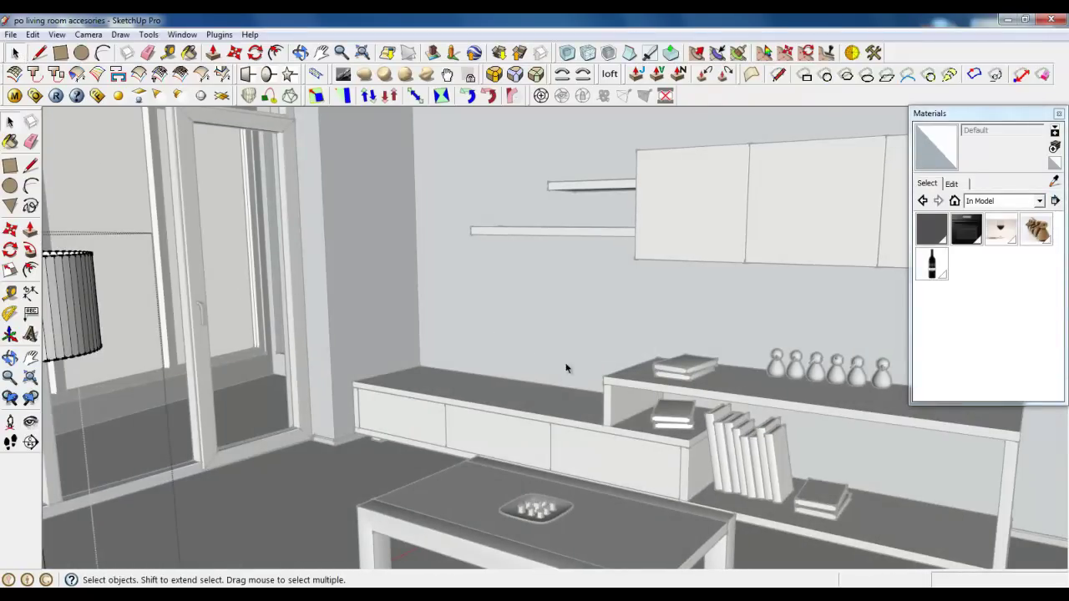
scroll(572, 401, up, 4)
mouse_move(573, 406)
middle_down()
mouse_move(688, 426)
mouse_move(459, 353)
middle_up()
scroll(589, 353, up, 2)
scroll(590, 353, down, 1)
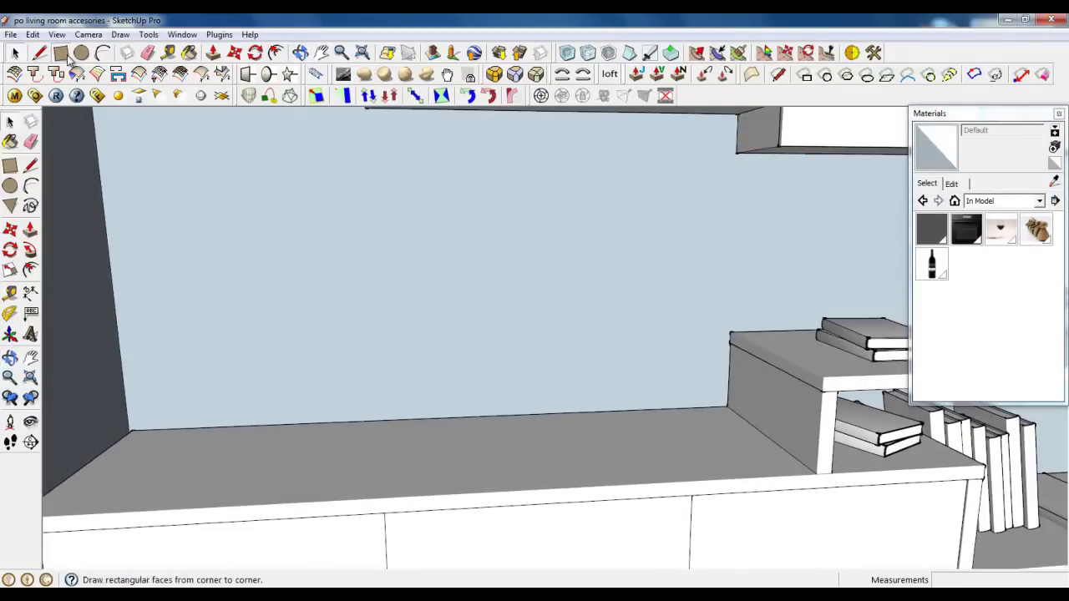
click(62, 53)
click(334, 243)
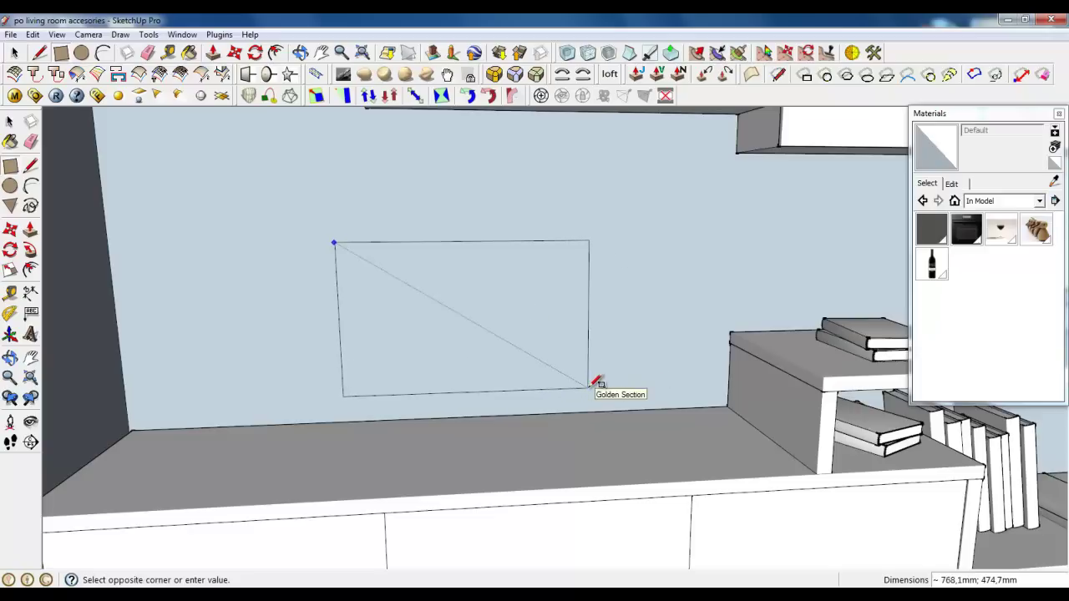
click(590, 387)
key(space)
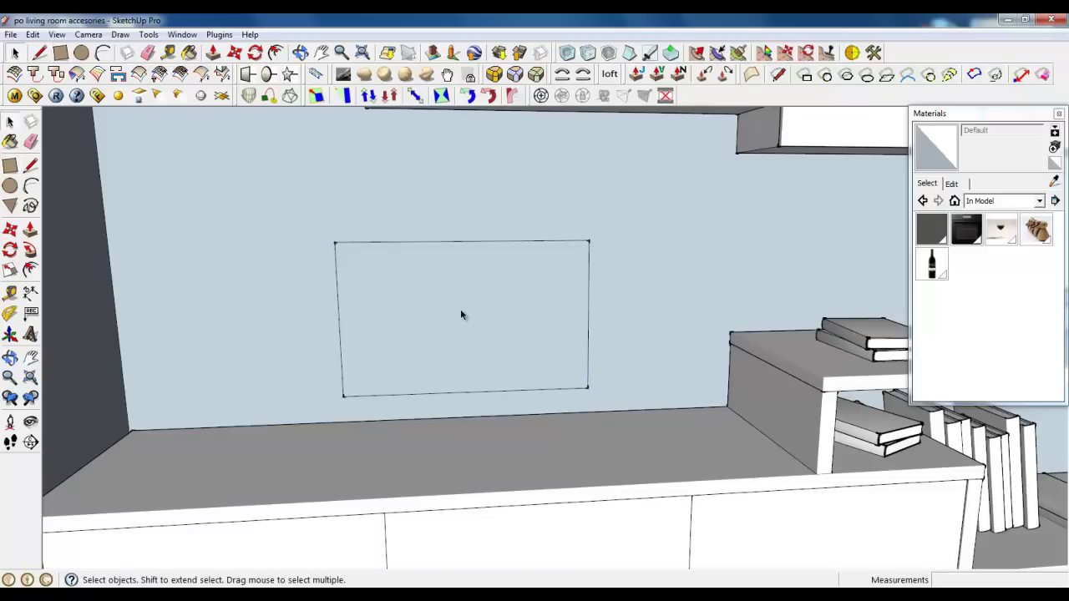
- Make the rectangle a group and push/pull it out 30 mm into a slab
right_click(462, 310)
click(506, 401)
middle_drag(513, 337, 319, 209)
click(213, 52)
click(470, 299)
text(3)
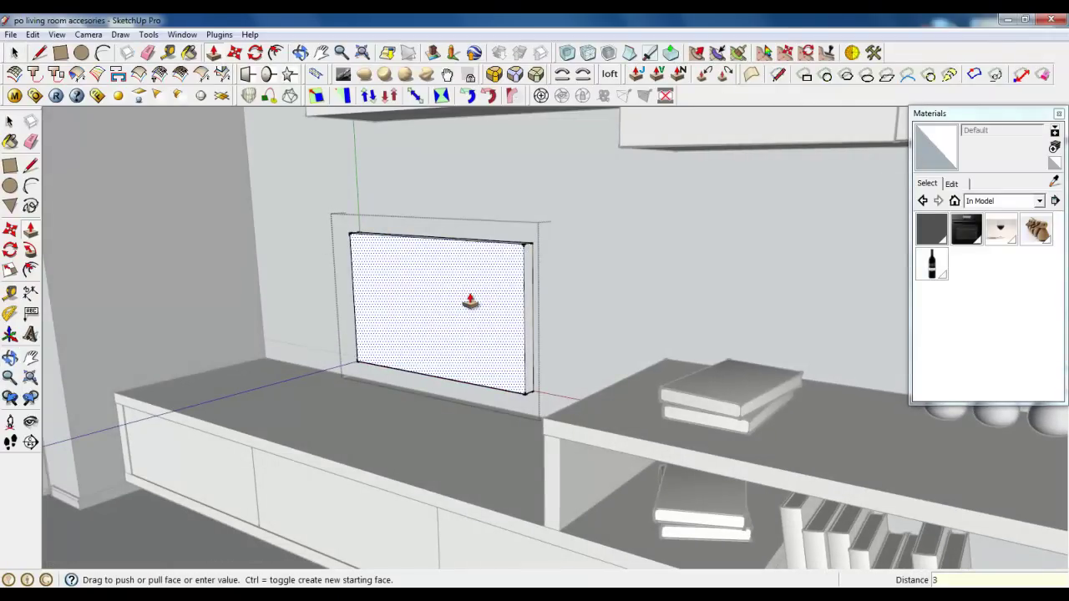
text(0)
key(Return)
- Select the panel's front face and move it into place
click(14, 52)
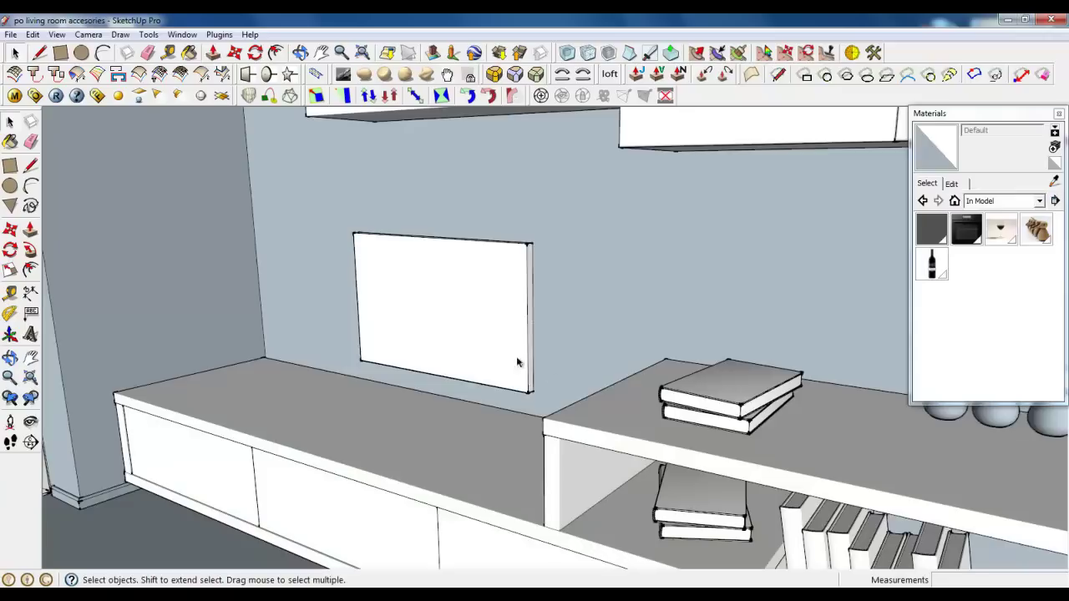
click(493, 335)
click(235, 52)
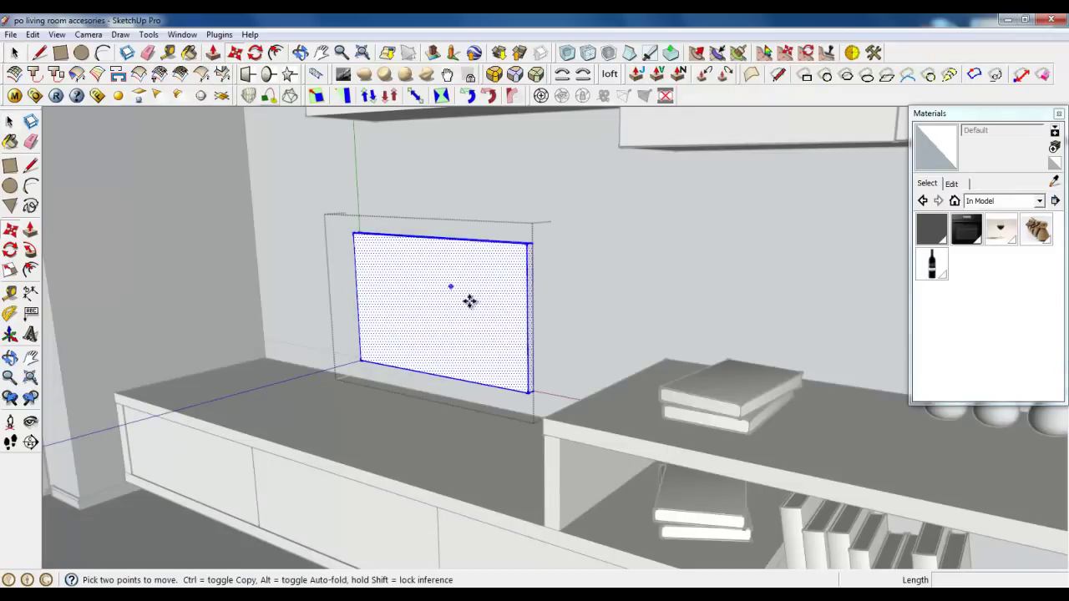
click(468, 298)
scroll(387, 387, up, 3)
mouse_move(387, 387)
middle_down()
mouse_move(535, 406)
mouse_move(529, 365)
middle_up()
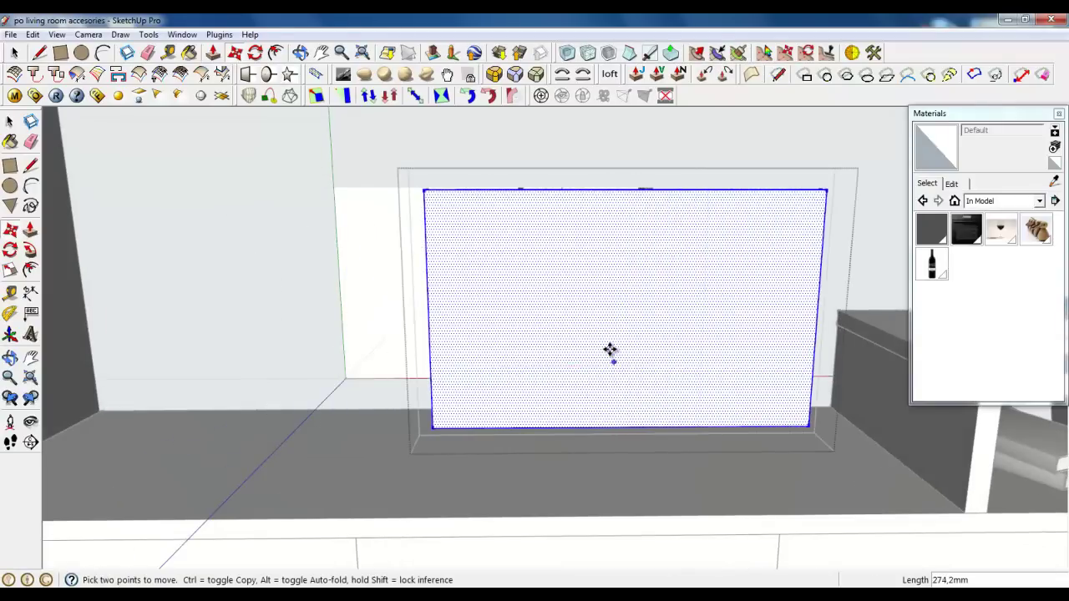
click(611, 351)
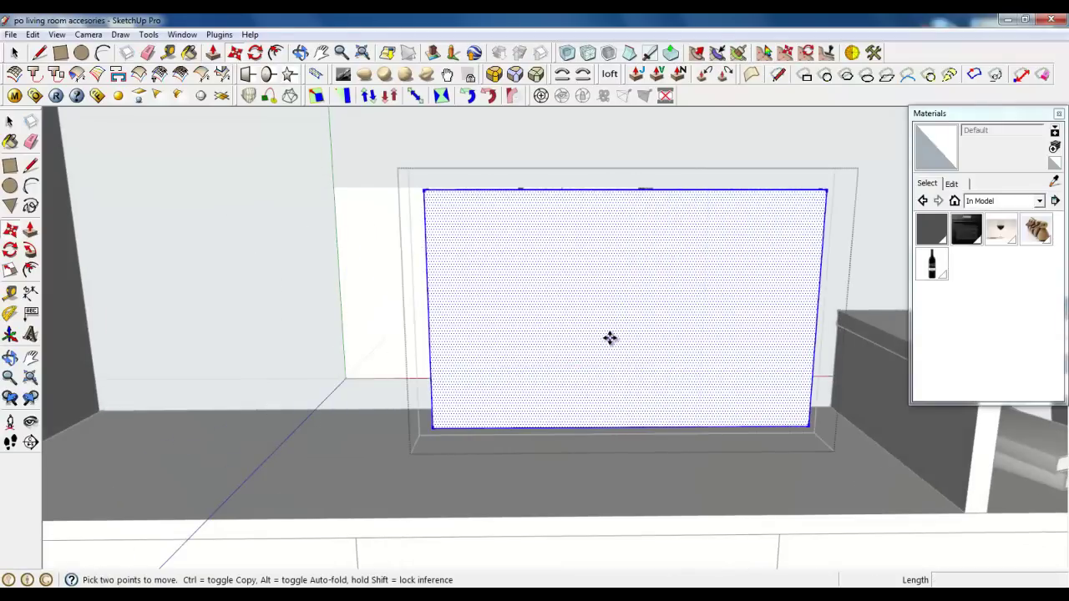
middle_drag(634, 362, 794, 336)
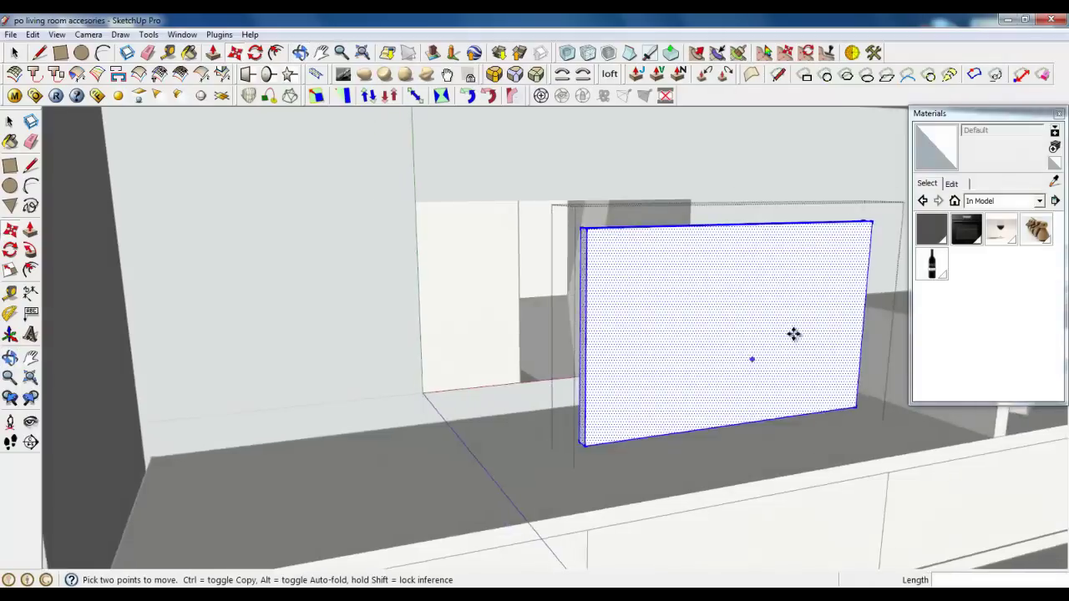
- Offset the panel's front face outline inward to create a thin border strip
scroll(395, 293, up, 5)
scroll(396, 293, down, 3)
click(289, 73)
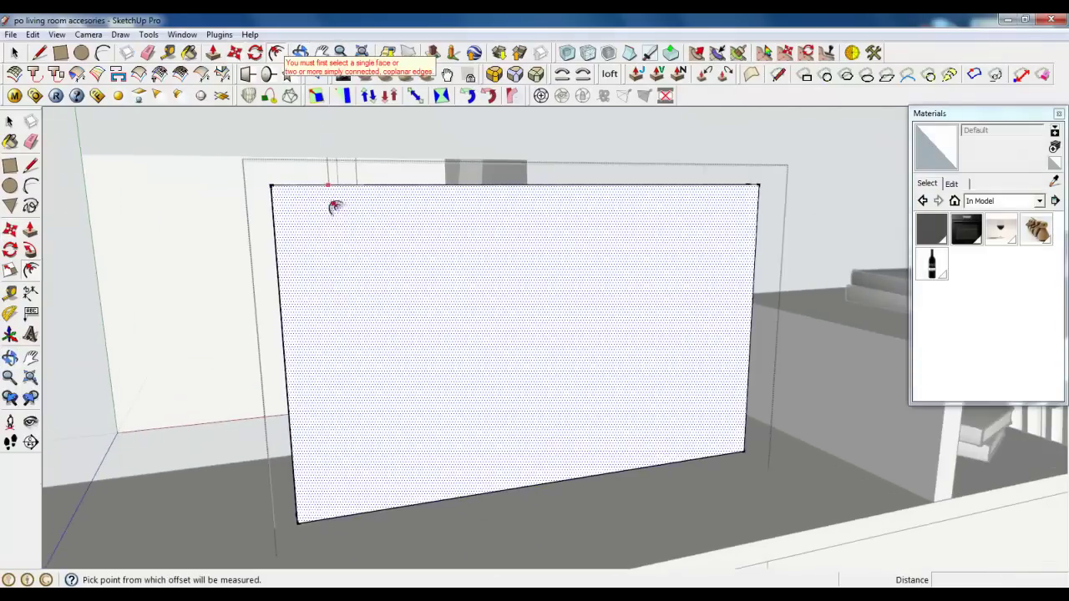
click(336, 229)
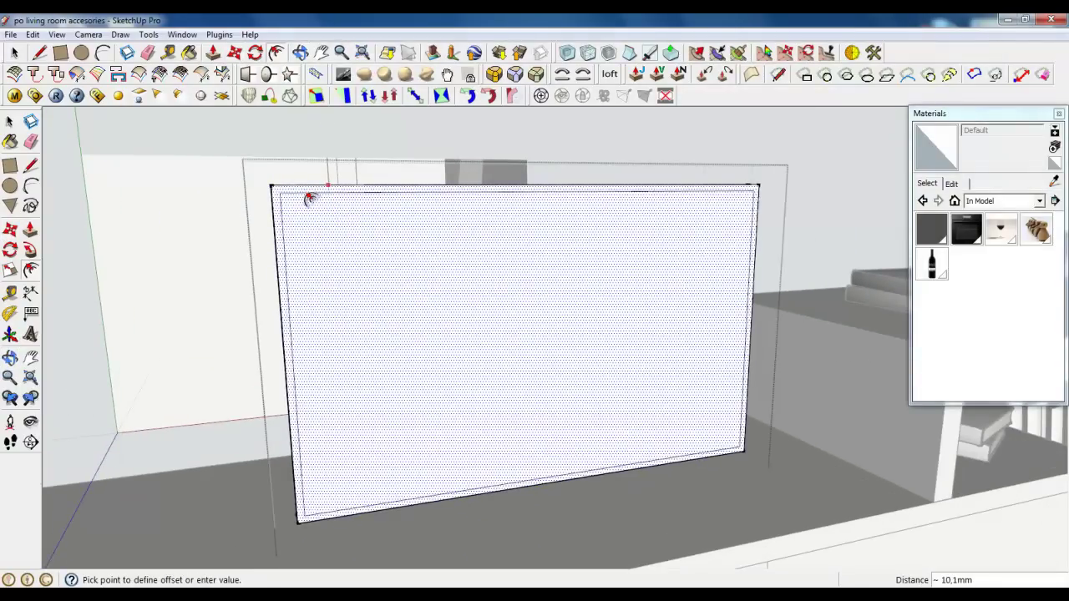
key(Escape)
scroll(309, 209, up, 3)
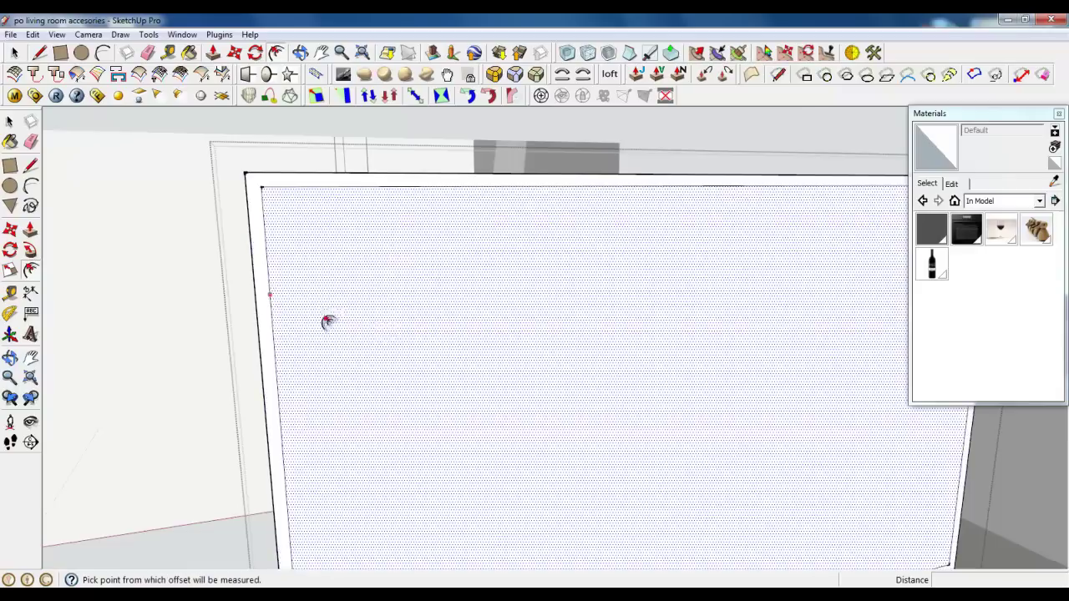
scroll(293, 205, up, 2)
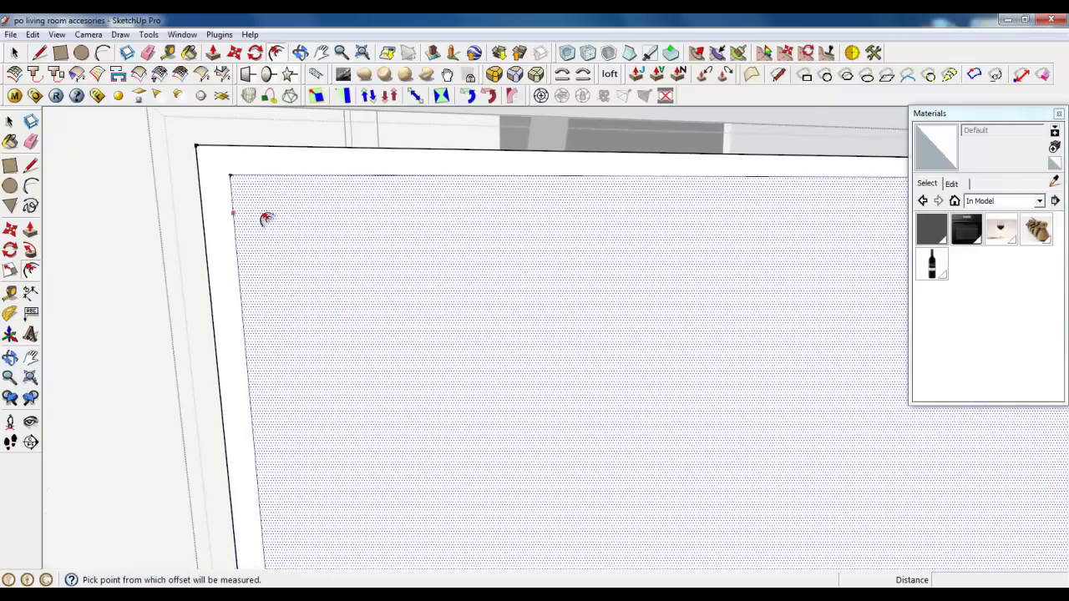
scroll(269, 206, up, 2)
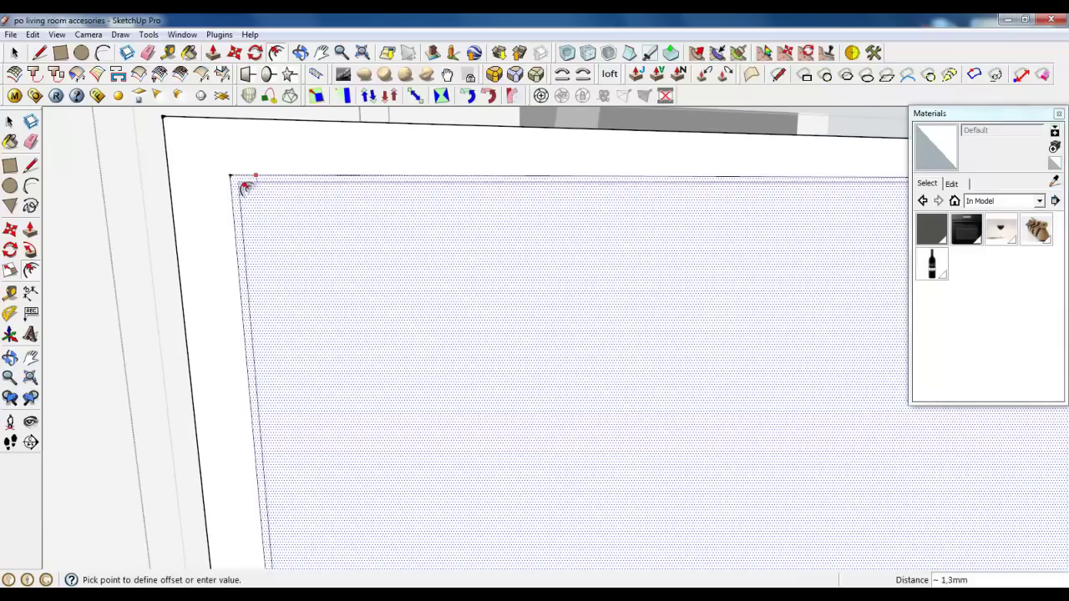
click(245, 188)
mouse_move(238, 212)
middle_down()
mouse_move(216, 182)
mouse_move(214, 58)
middle_up()
- Extrude the border strip a few mm into a bezel and select its face
click(202, 192)
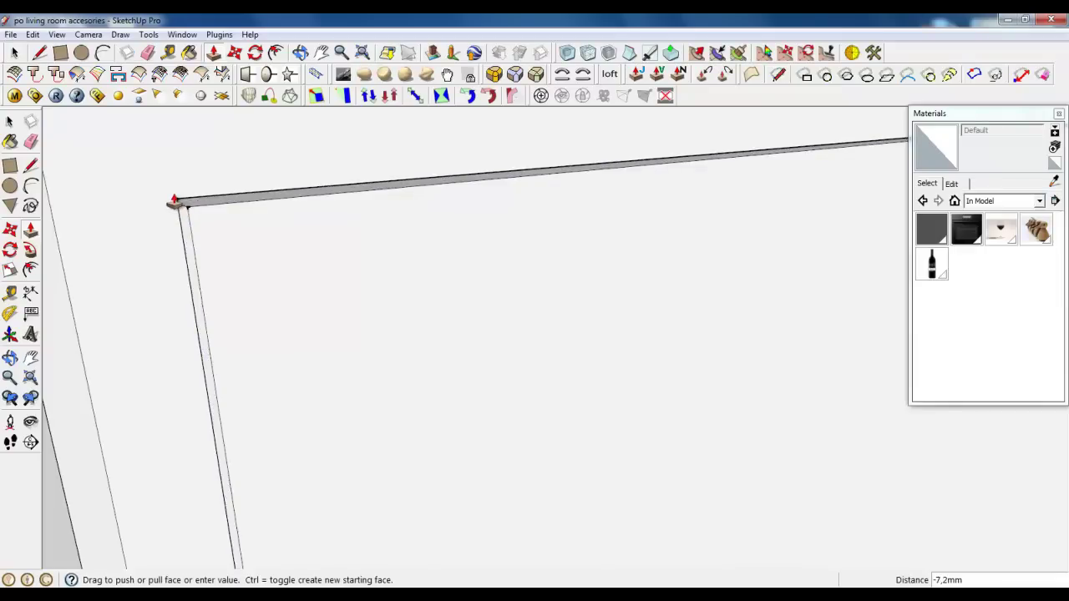
click(172, 203)
key(space)
click(252, 250)
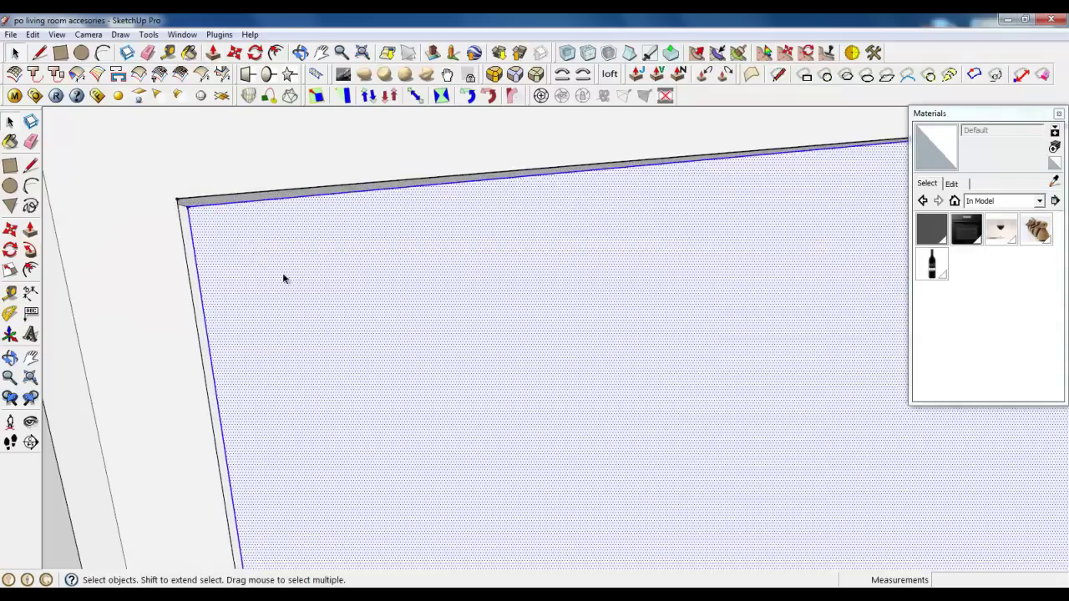
scroll(263, 246, down, 2)
scroll(246, 257, down, 2)
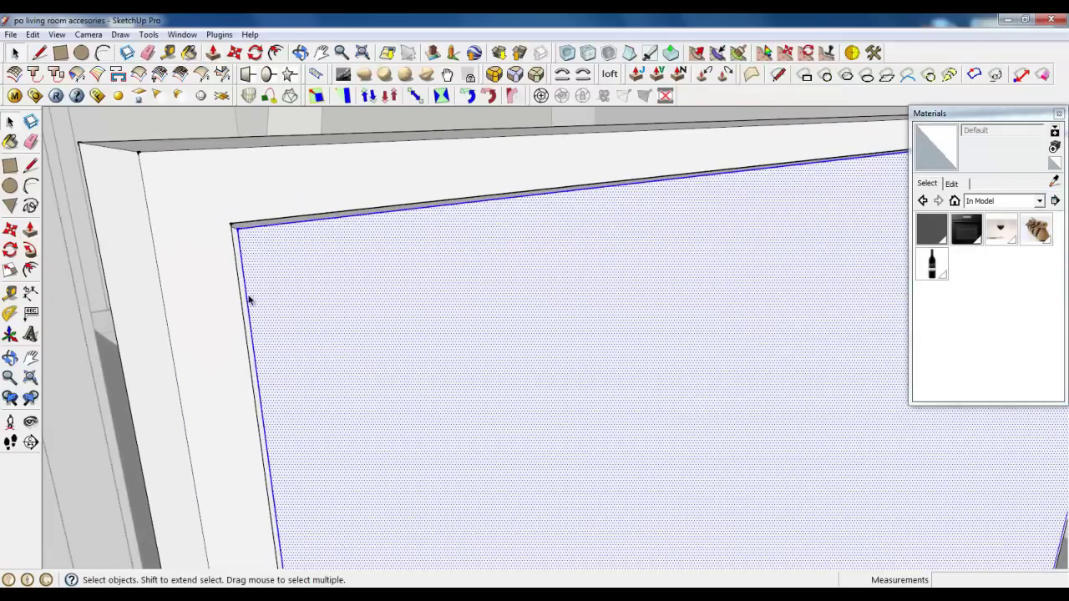
click(188, 191)
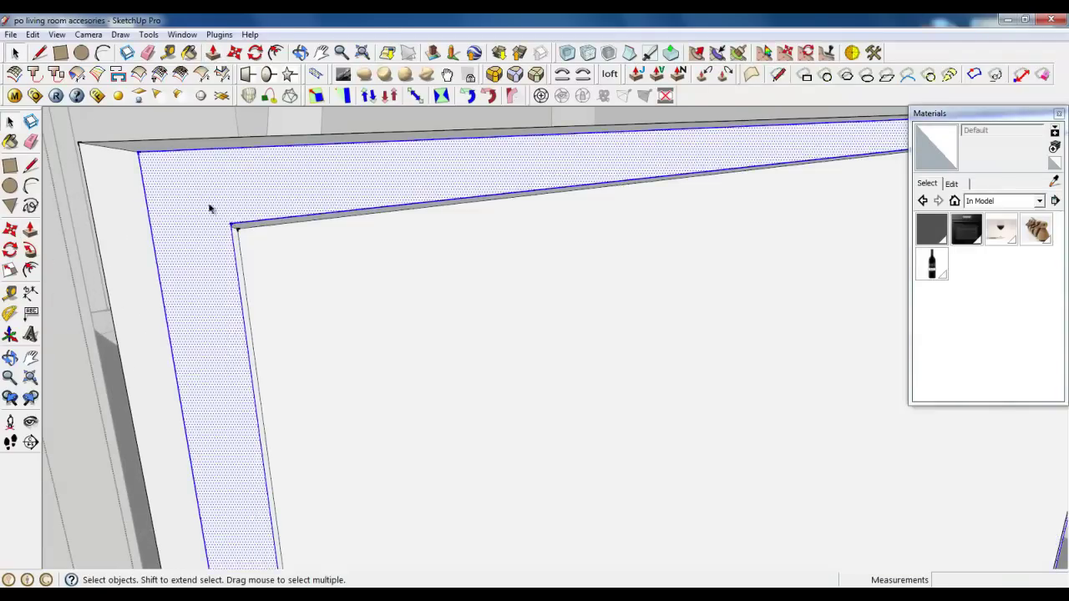
- Round the frame edges with Round Corner at a 1.0 mm offset
click(492, 97)
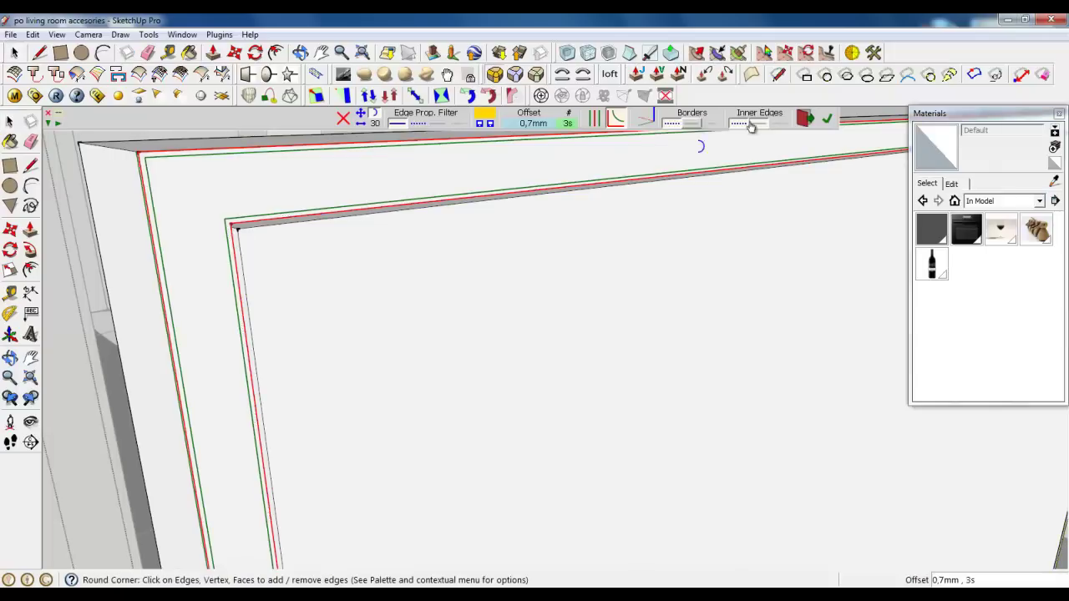
click(526, 123)
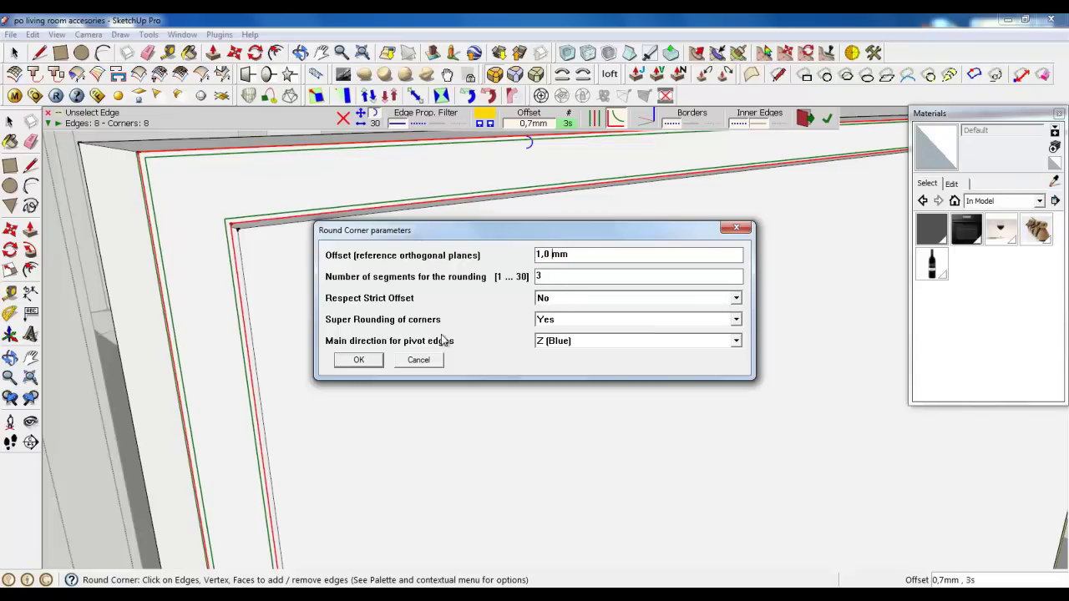
click(358, 360)
click(825, 115)
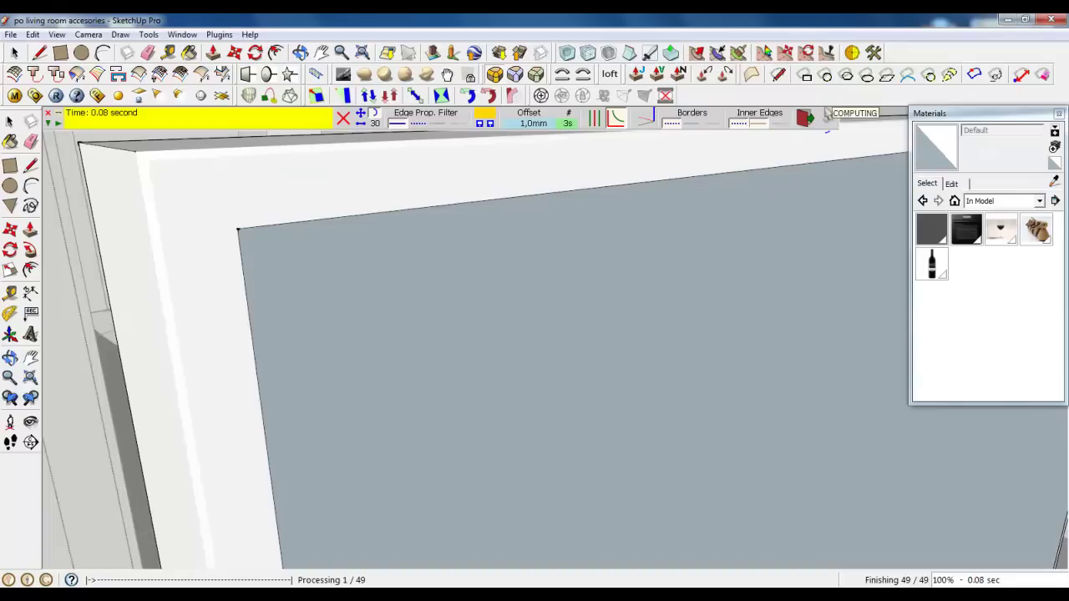
- Delete the grey screen face, then undo to restore it intact
click(14, 52)
click(255, 243)
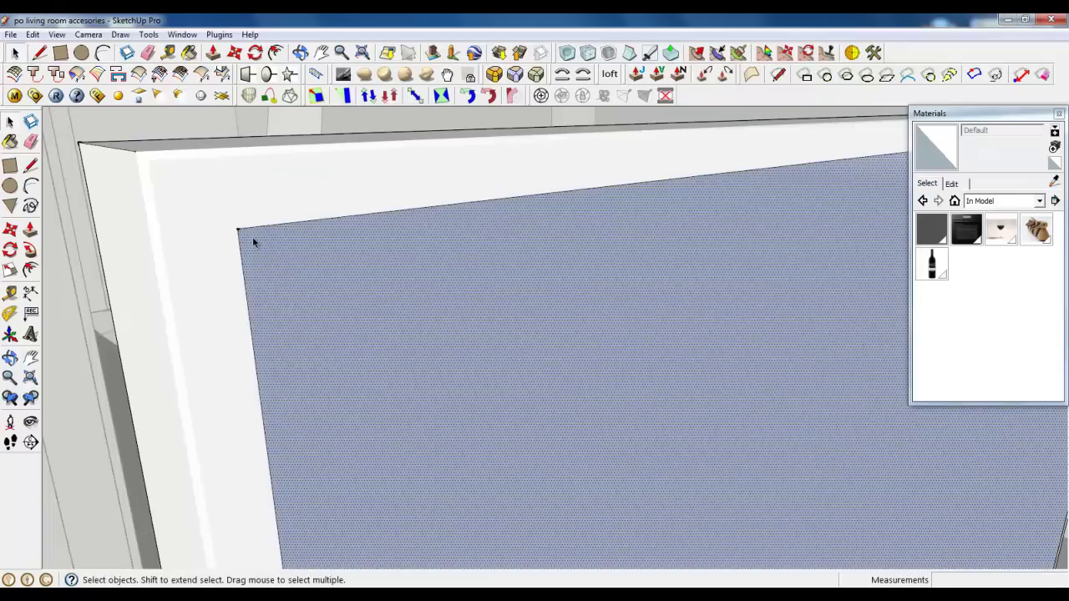
scroll(334, 270, down, 2)
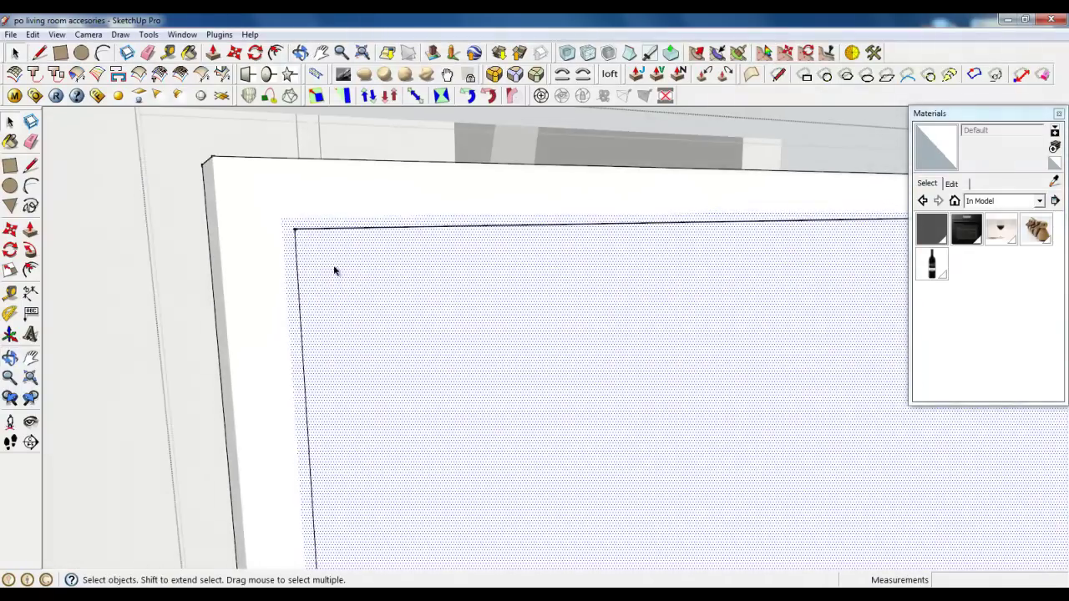
key(Escape)
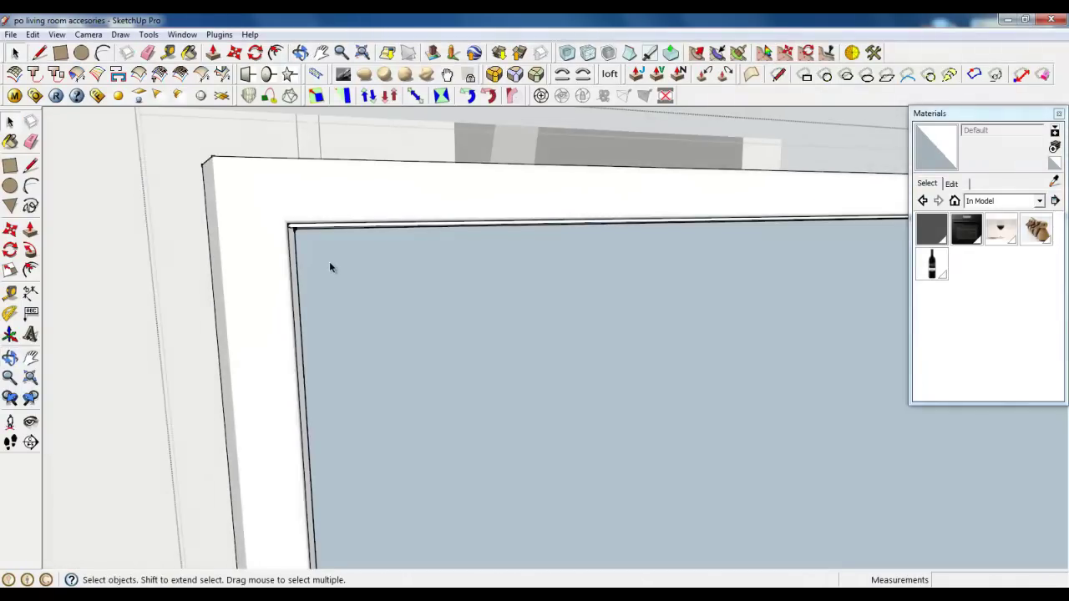
click(329, 261)
key(Delete)
key(ctrl+z)
scroll(388, 255, up, 2)
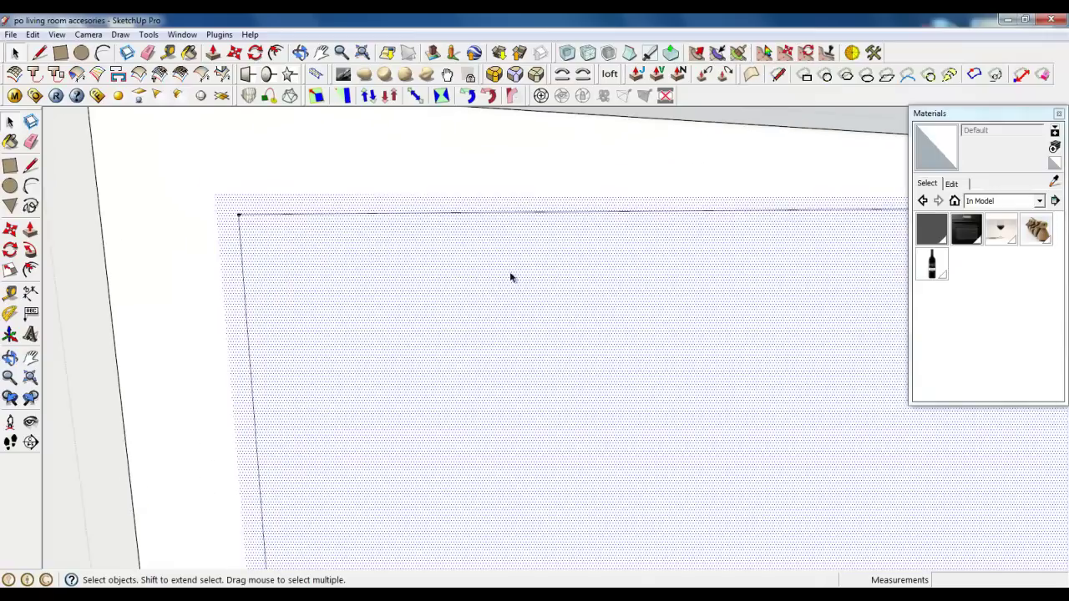
key(ctrl+z)
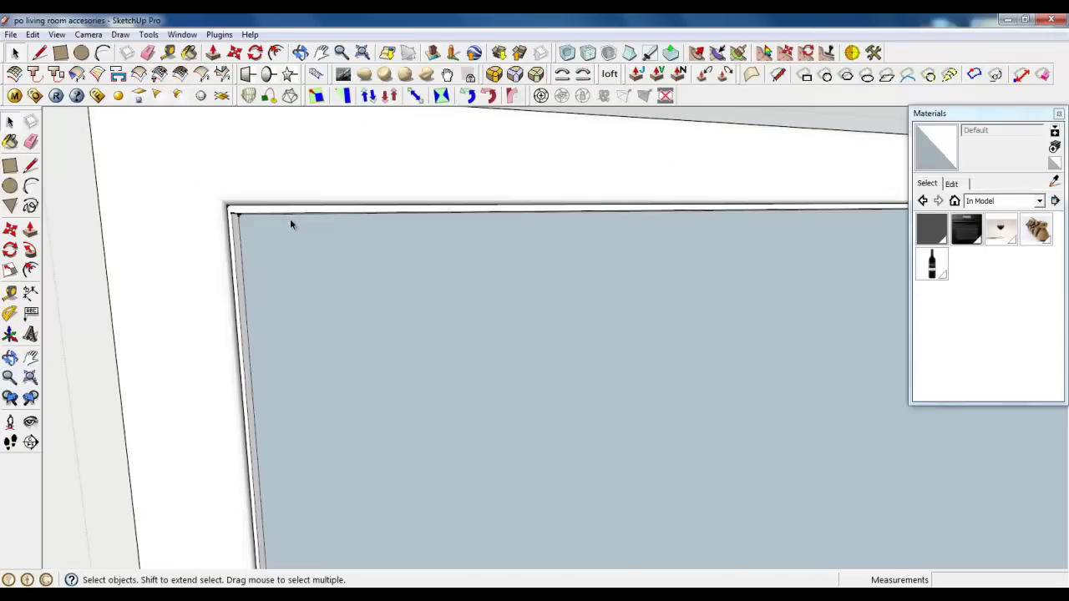
- Orbit around the frame to inspect its rounded edges and the panel face
mouse_move(289, 219)
middle_down()
mouse_move(377, 218)
mouse_move(103, 229)
mouse_move(411, 179)
mouse_move(222, 179)
mouse_move(434, 225)
mouse_move(403, 228)
mouse_move(541, 197)
mouse_move(554, 220)
mouse_move(504, 200)
middle_up()
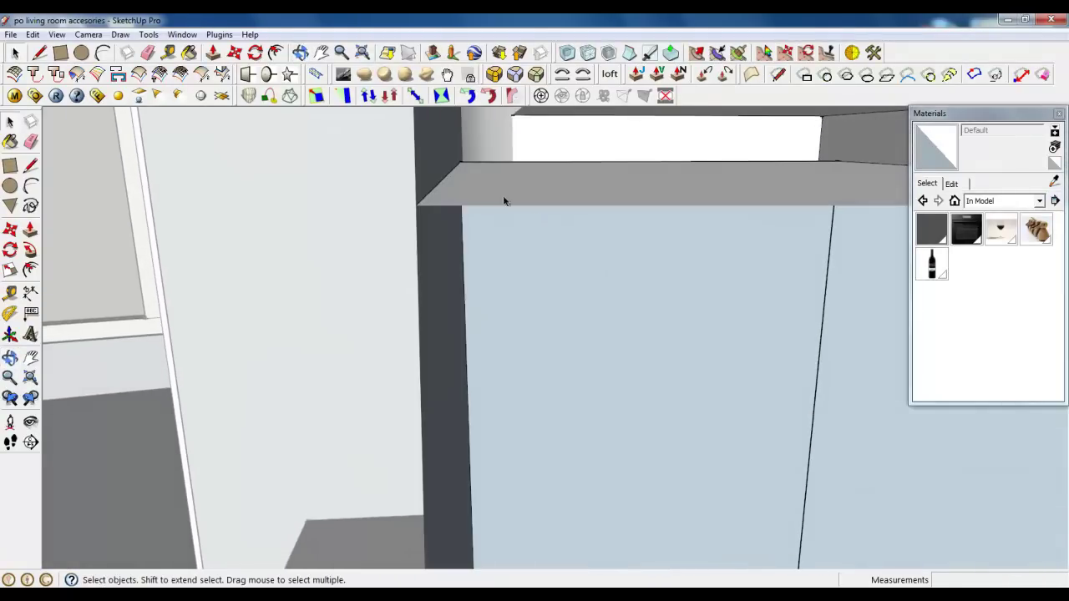
mouse_move(449, 164)
middle_down()
mouse_move(489, 191)
mouse_move(666, 198)
mouse_move(432, 191)
mouse_move(376, 172)
mouse_move(370, 246)
mouse_move(293, 209)
mouse_move(660, 237)
mouse_move(291, 159)
middle_up()
scroll(258, 136, down, 2)
scroll(258, 136, down, 2)
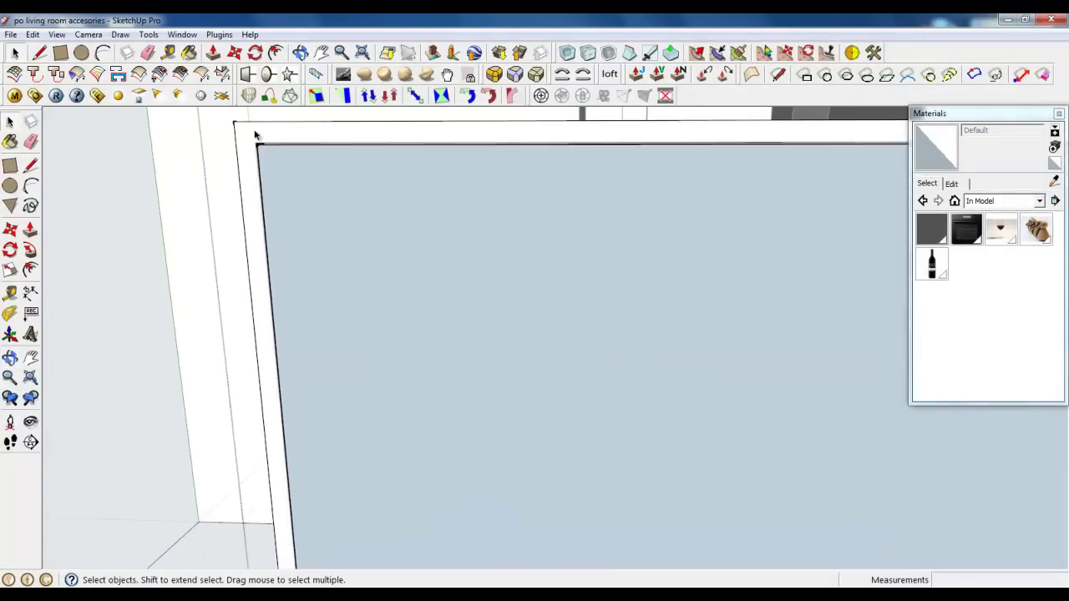
scroll(256, 132, down, 2)
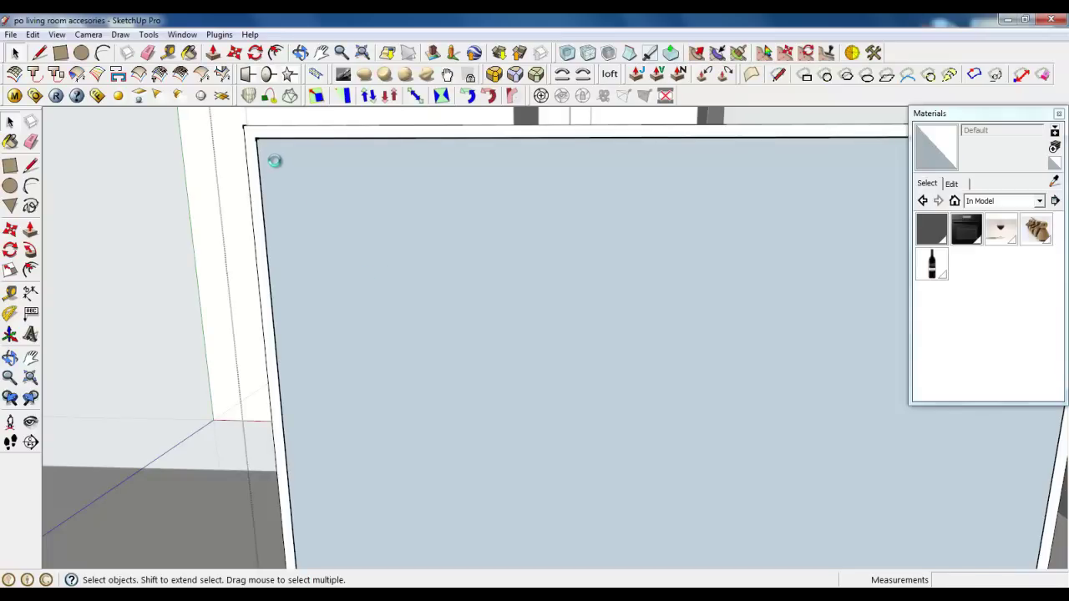
- Select the whole TV panel and lift it about 65 mm clear of the sideboard top
scroll(275, 161, down, 2)
scroll(453, 328, down, 3)
mouse_move(454, 327)
middle_down()
mouse_move(470, 343)
mouse_move(628, 324)
mouse_move(522, 407)
mouse_move(503, 365)
middle_up()
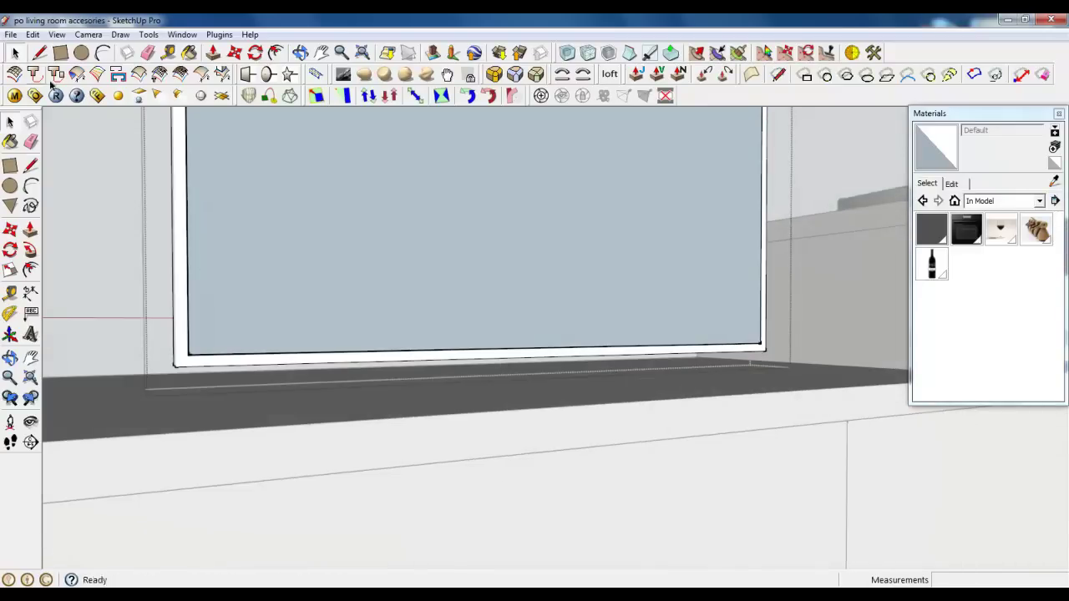
mouse_move(585, 375)
middle_down()
mouse_move(644, 399)
mouse_move(559, 401)
middle_up()
scroll(442, 400, up, 3)
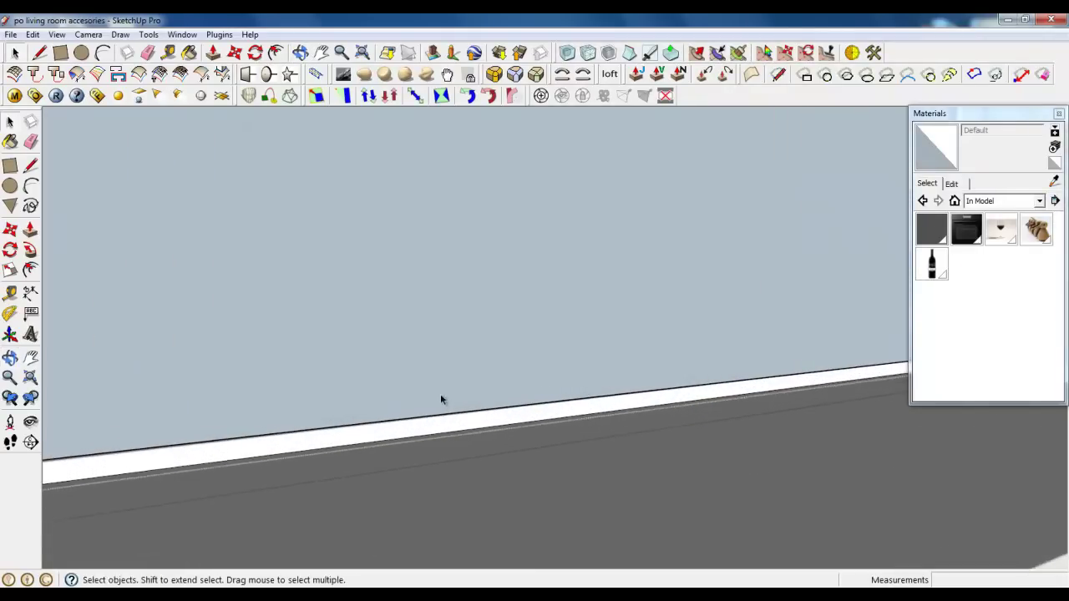
scroll(442, 400, down, 3)
mouse_move(442, 399)
middle_down()
mouse_move(661, 375)
mouse_move(711, 359)
mouse_move(573, 372)
middle_up()
scroll(556, 360, up, 3)
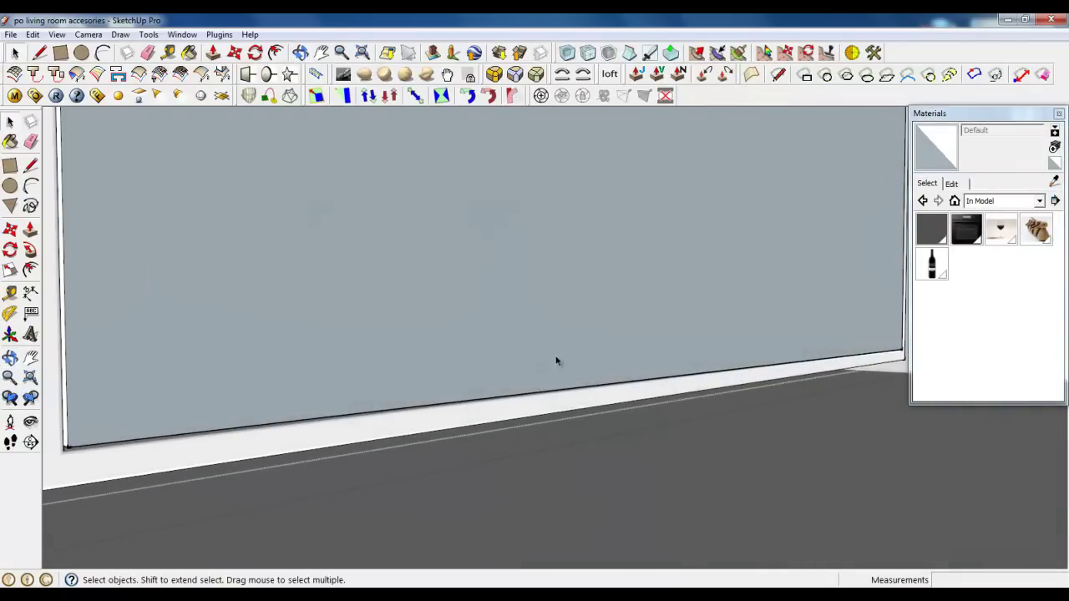
click(556, 361)
scroll(556, 360, down, 2)
click(235, 53)
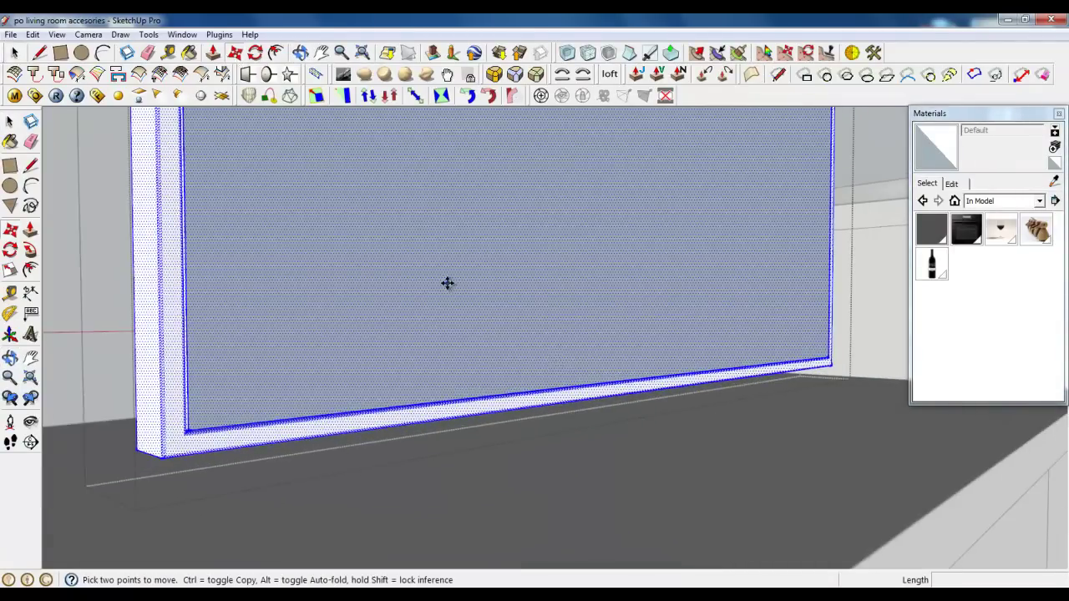
click(520, 284)
click(443, 172)
click(60, 52)
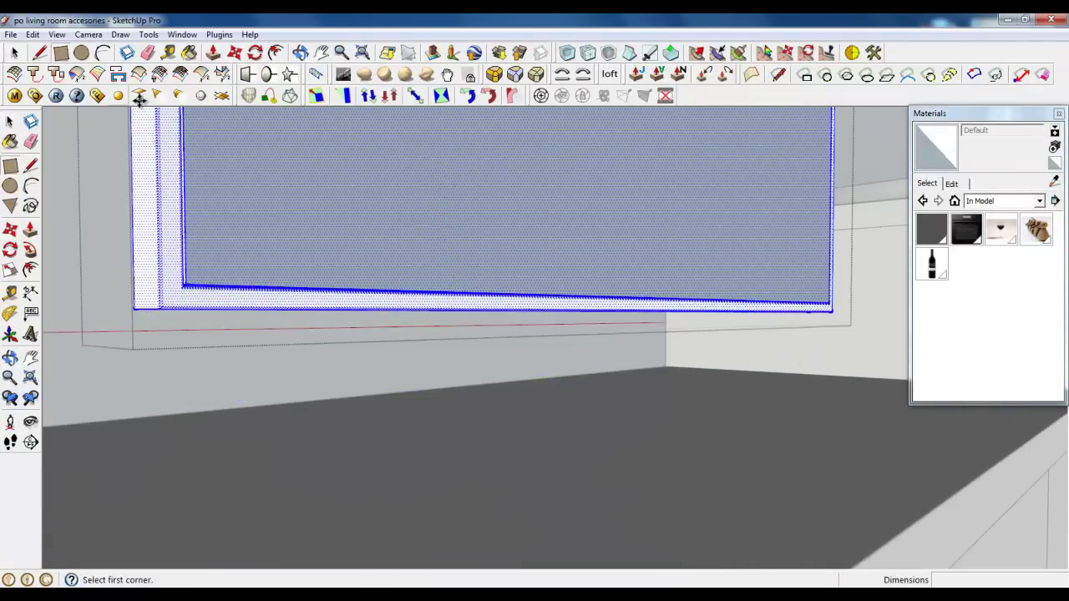
mouse_move(393, 267)
middle_down()
mouse_move(427, 238)
mouse_move(563, 197)
mouse_move(458, 331)
mouse_move(342, 394)
middle_up()
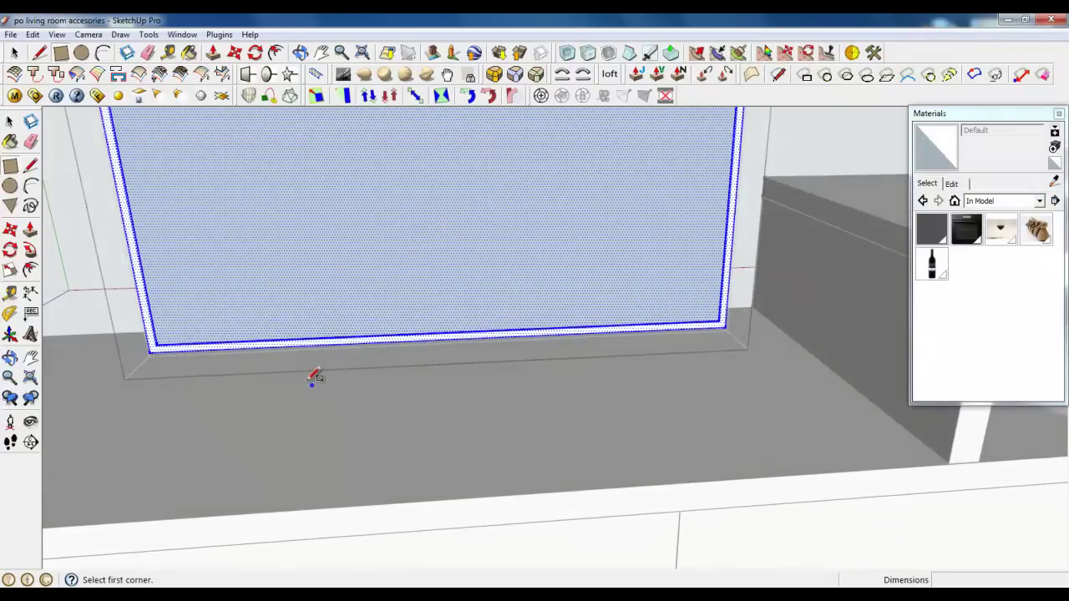
- Draw a circle on the cabinet top under the TV and set it to 35 segments
scroll(743, 412, down, 3)
middle_drag(774, 434, 468, 359)
scroll(383, 311, up, 2)
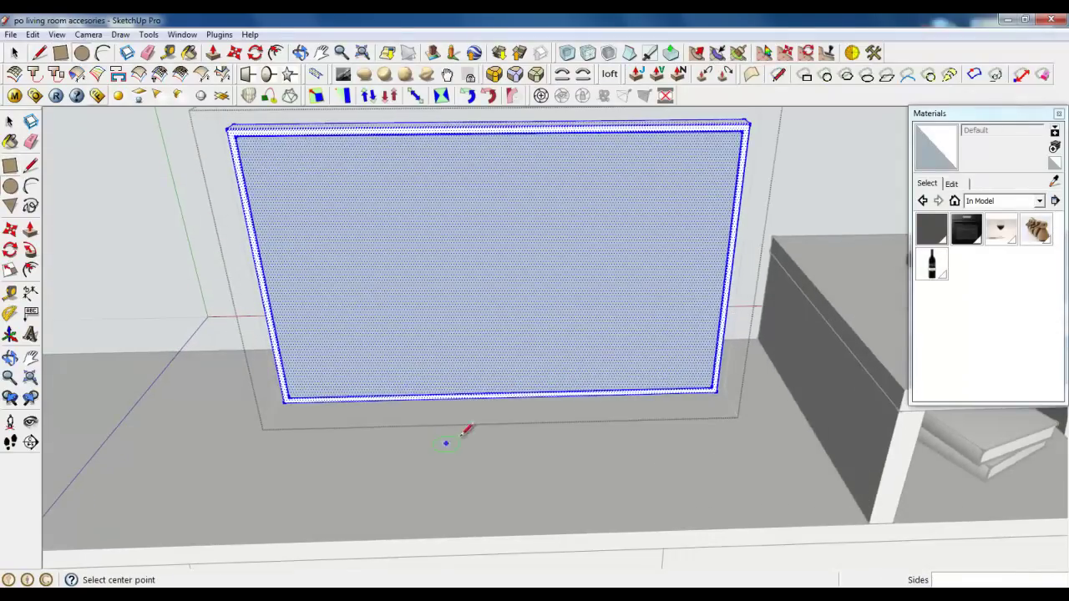
click(529, 439)
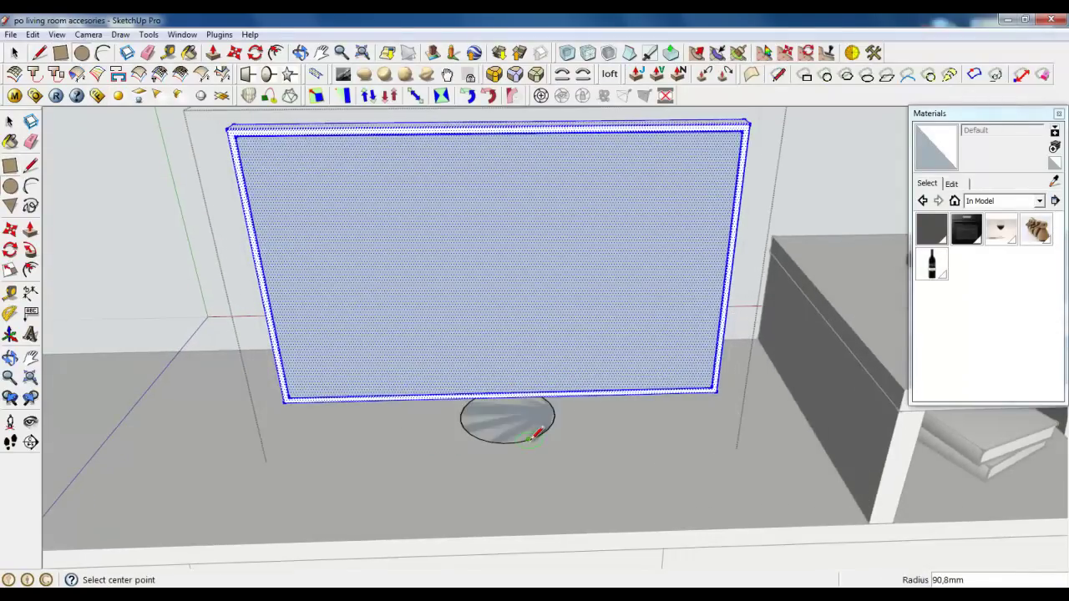
right_click(529, 441)
click(572, 225)
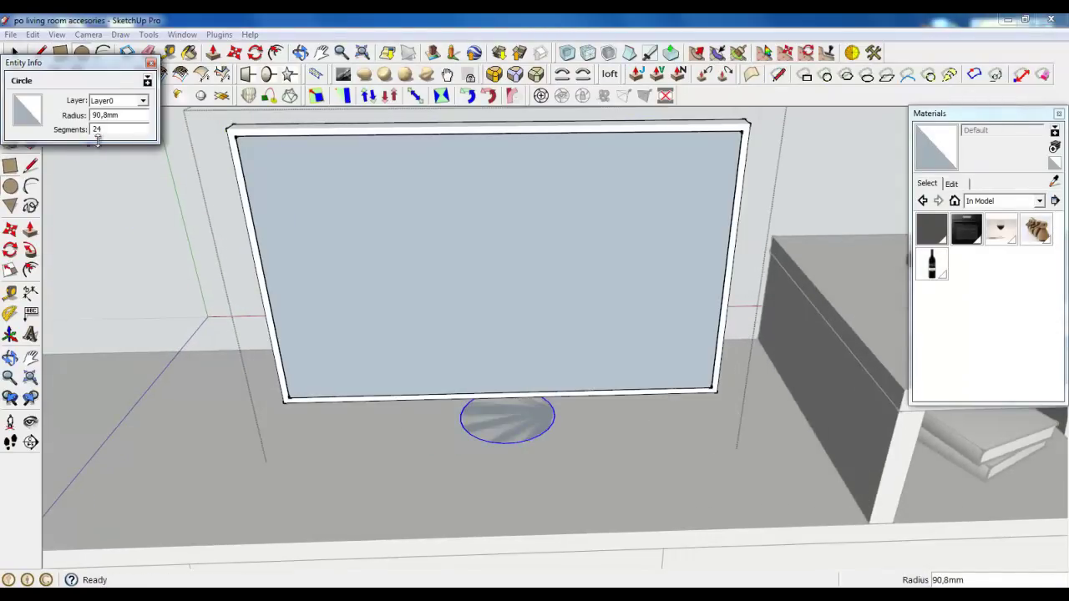
text(35)
key(Return)
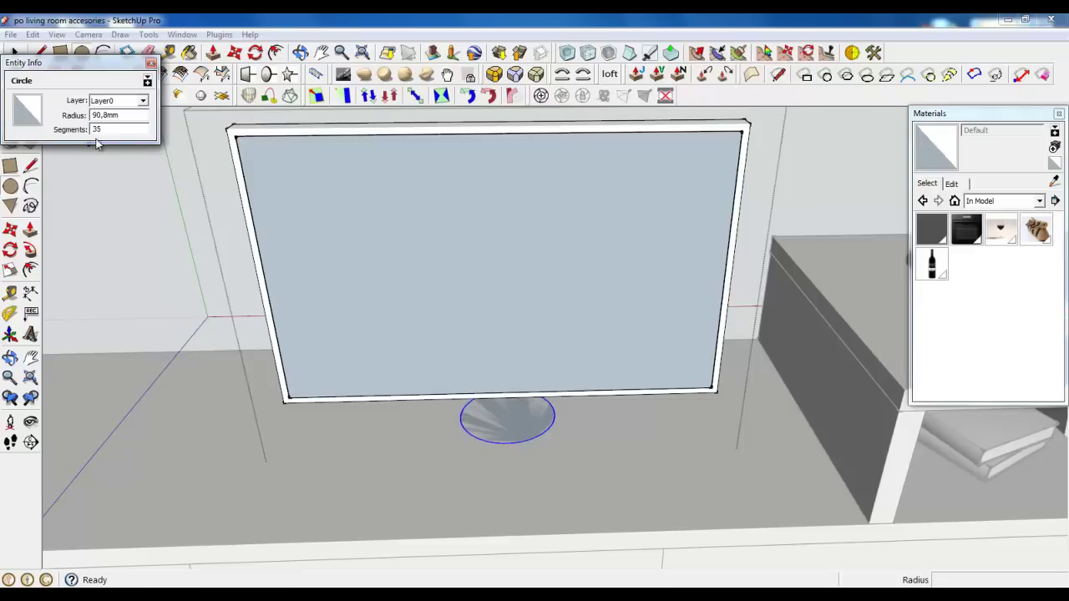
click(150, 64)
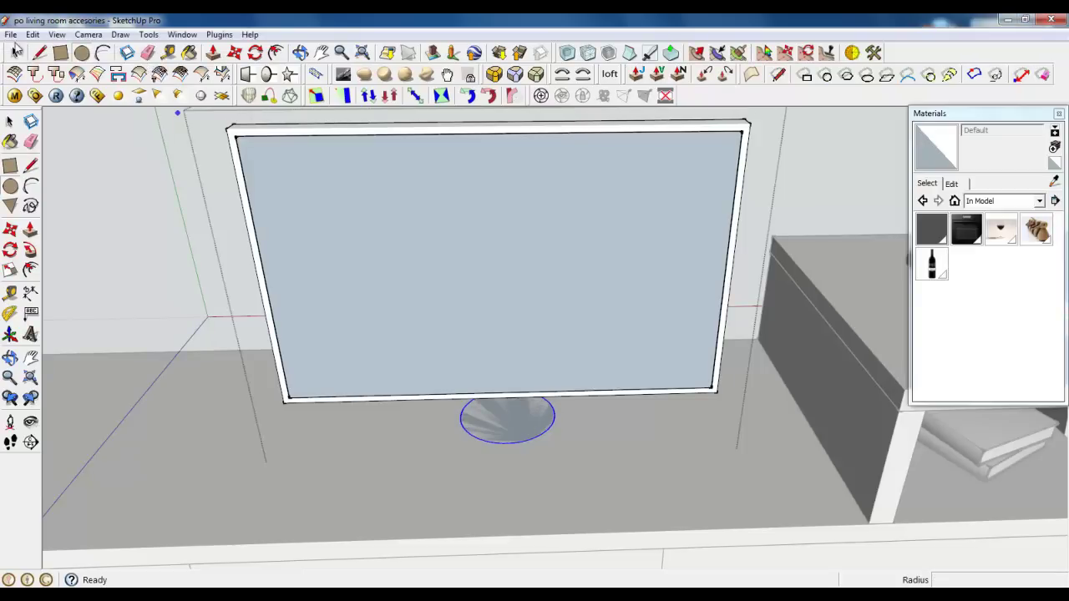
- Scale the circle sideways along the red axis into a wide oval
click(10, 270)
scroll(511, 423, up, 2)
drag(591, 417, 685, 419)
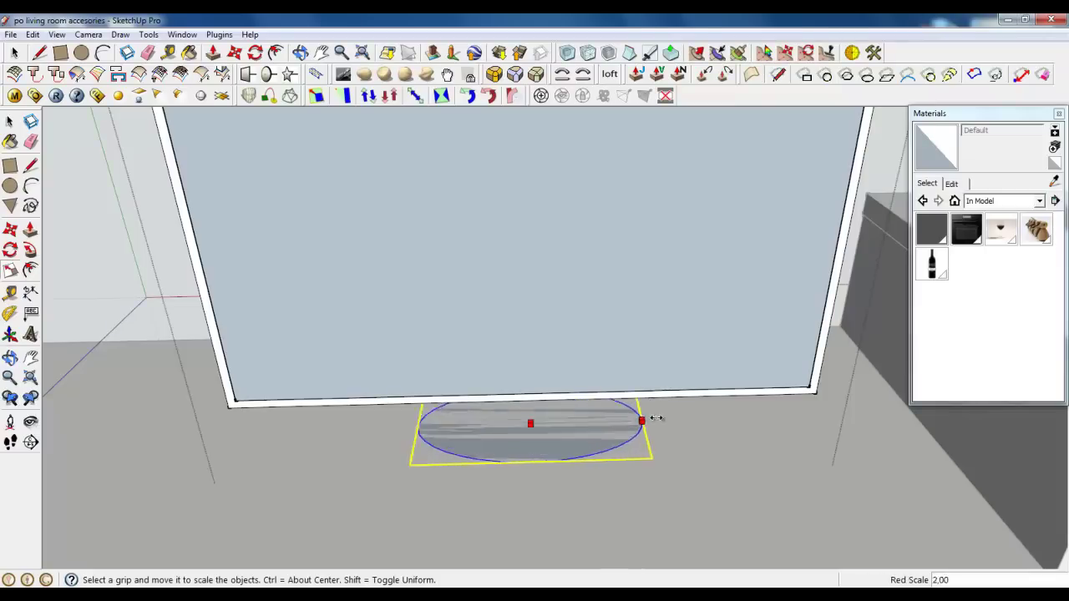
click(214, 53)
middle_drag(543, 434, 659, 485)
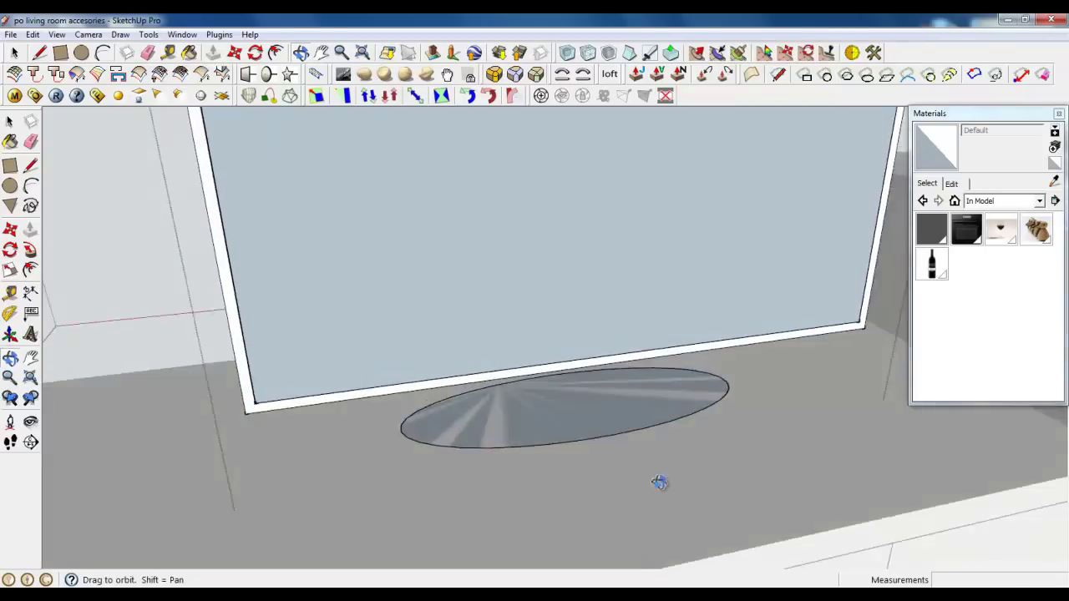
- Push/pull the oval up into an 8.8 mm thin slab
scroll(633, 406, up, 3)
drag(632, 401, 583, 410)
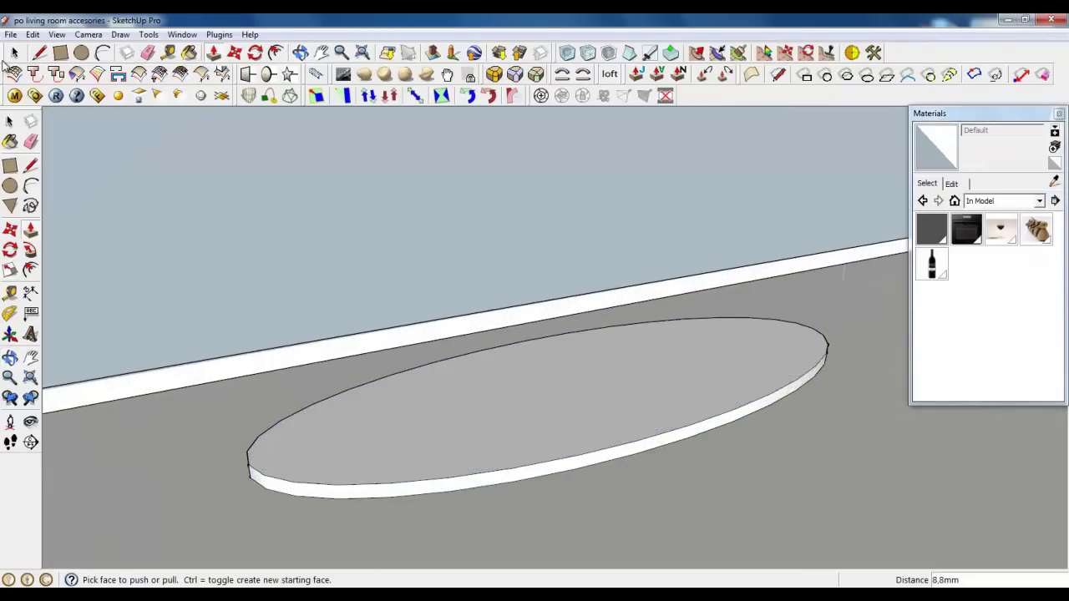
click(18, 53)
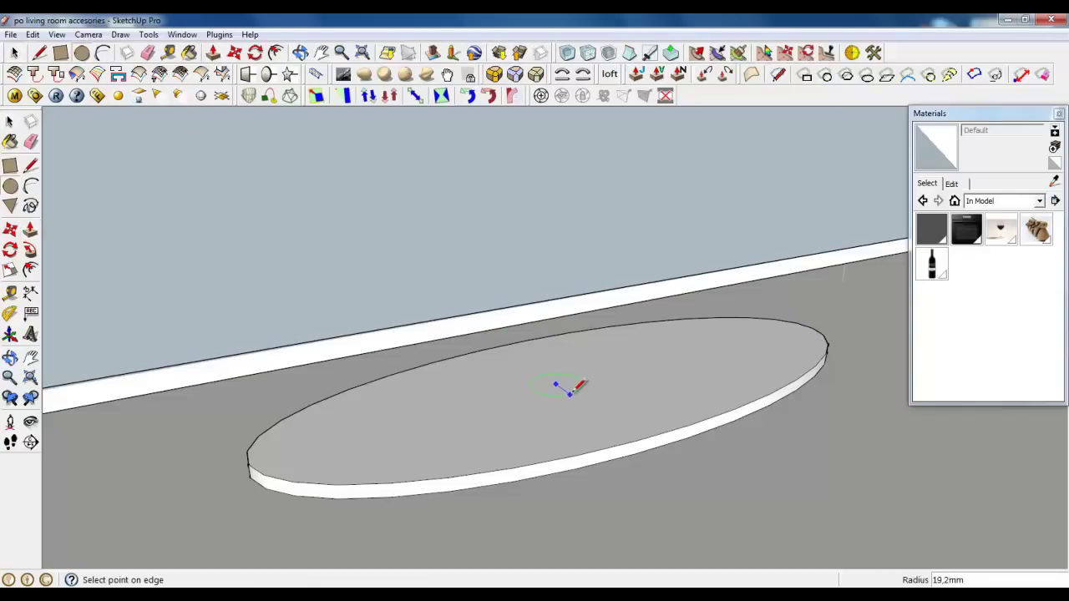
- Draw a small circle on the slab top and move it into position
click(570, 393)
middle_drag(570, 393, 460, 435)
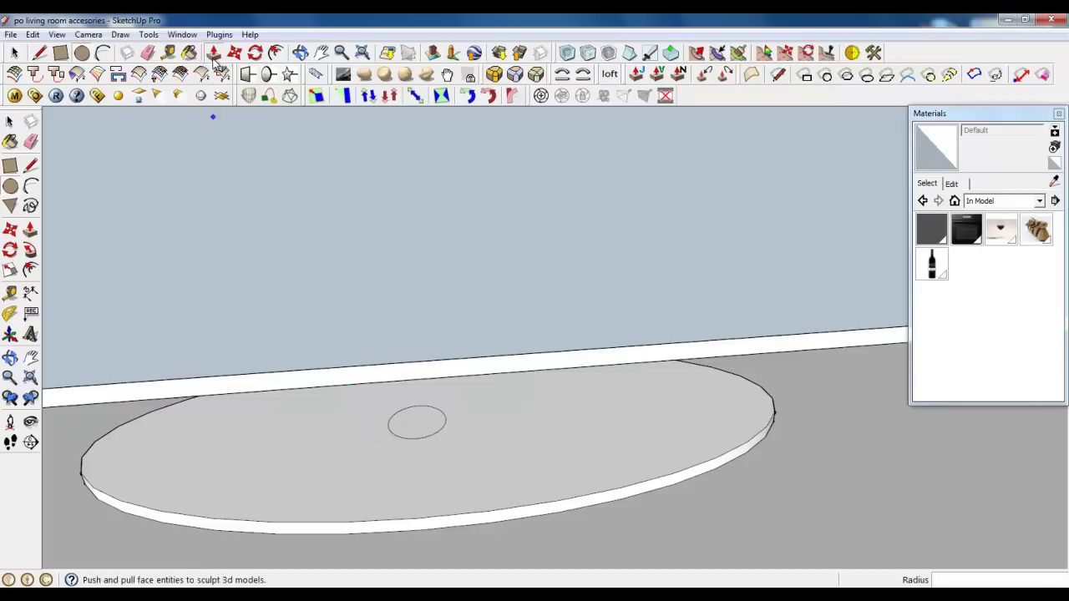
key(m)
scroll(417, 430, up, 3)
scroll(372, 405, up, 3)
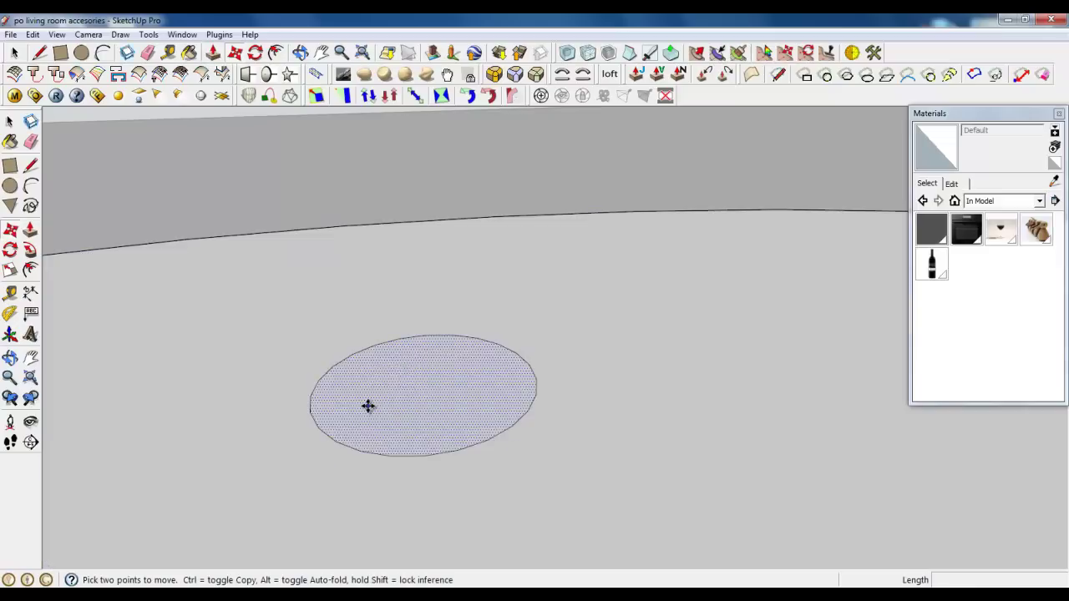
click(369, 406)
scroll(406, 401, down, 3)
mouse_move(501, 409)
middle_down()
mouse_move(509, 426)
mouse_move(276, 365)
mouse_move(332, 350)
middle_up()
scroll(506, 370, up, 3)
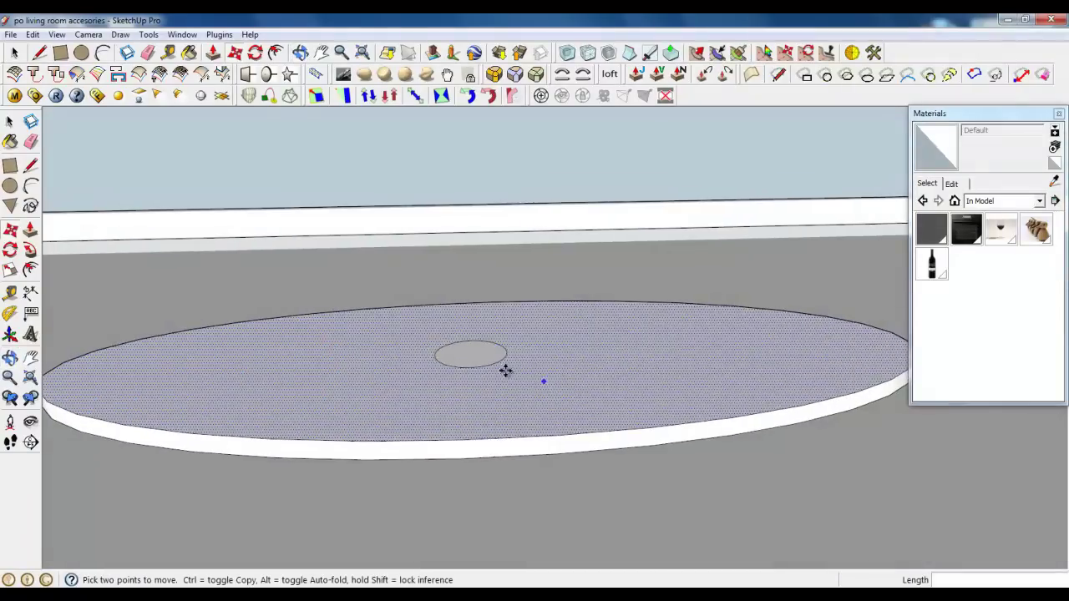
- Push/pull the small circle up into a cylindrical post reaching the TV's underside
click(214, 53)
scroll(334, 275, down, 3)
mouse_move(334, 275)
middle_down()
mouse_move(494, 406)
mouse_move(573, 329)
mouse_move(704, 162)
middle_up()
scroll(453, 375, up, 3)
click(455, 367)
scroll(465, 380, down, 3)
scroll(704, 162, up, 3)
mouse_move(568, 231)
middle_down()
mouse_move(662, 164)
mouse_move(504, 220)
middle_up()
click(516, 271)
middle_drag(516, 271, 239, 370)
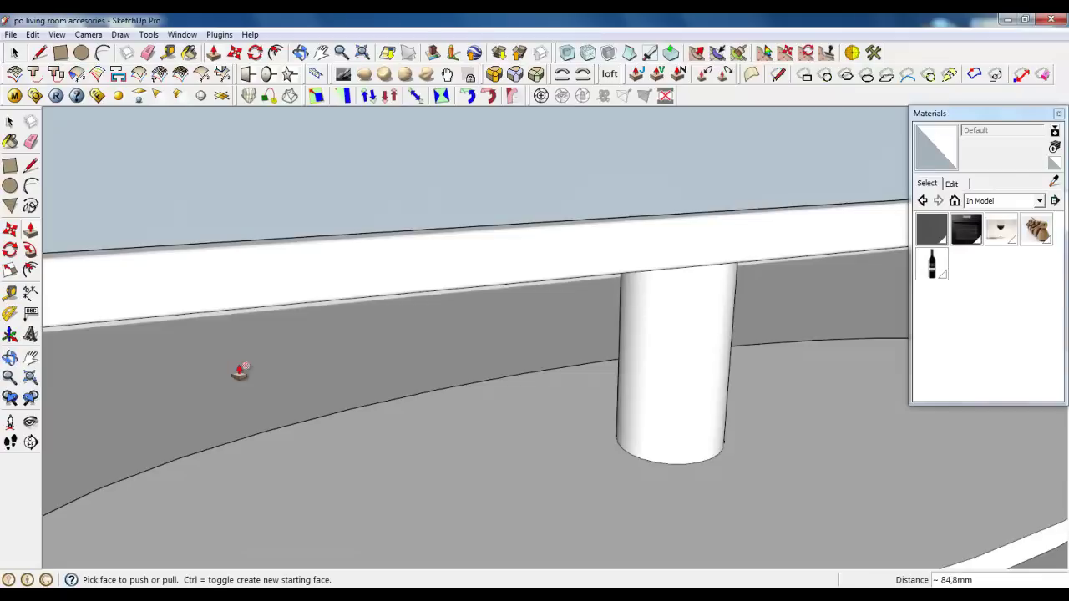
- Round over the top outline edge of the oval stand base with Round Corner
key(space)
scroll(420, 282, down, 2)
scroll(451, 432, up, 1)
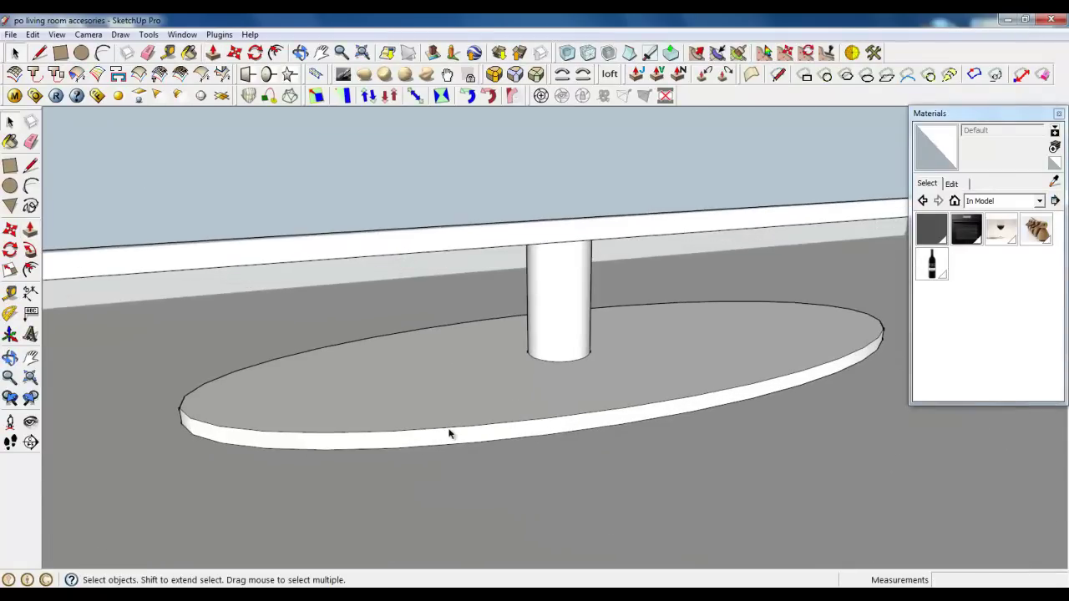
click(446, 418)
click(446, 430)
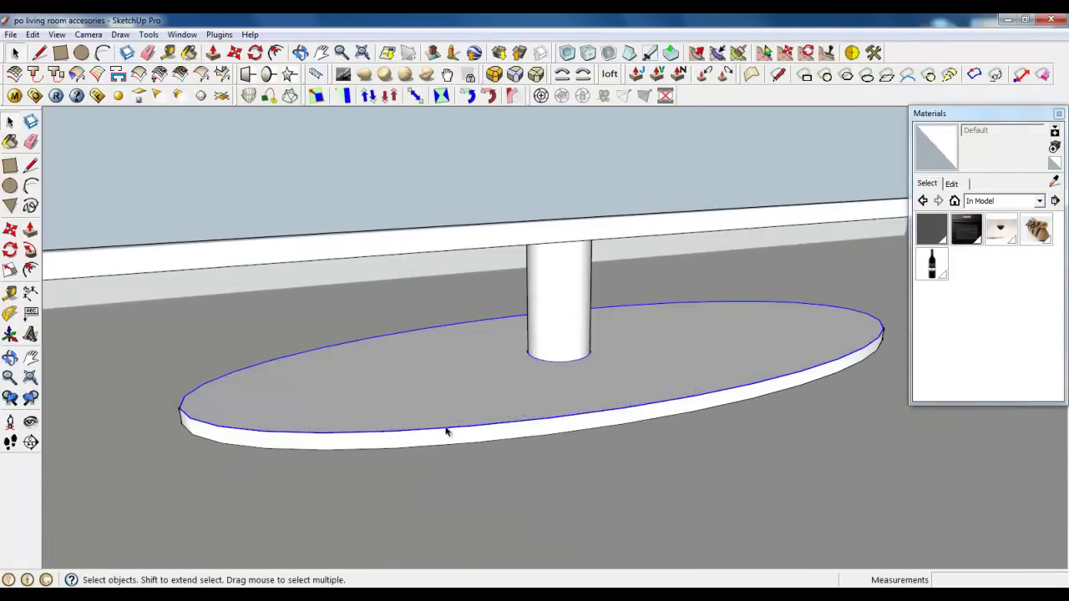
click(494, 76)
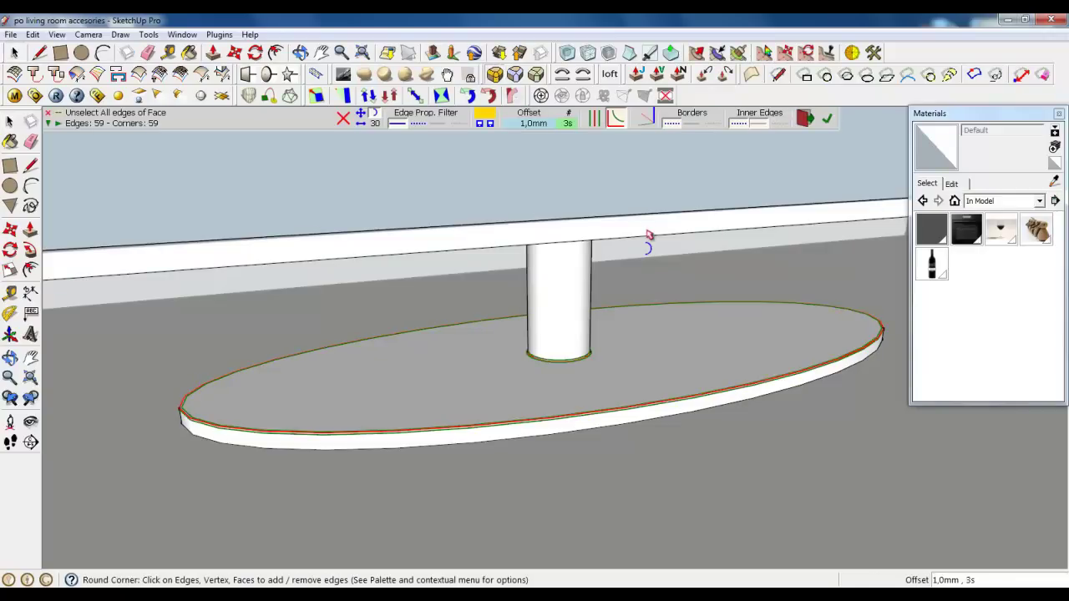
click(827, 118)
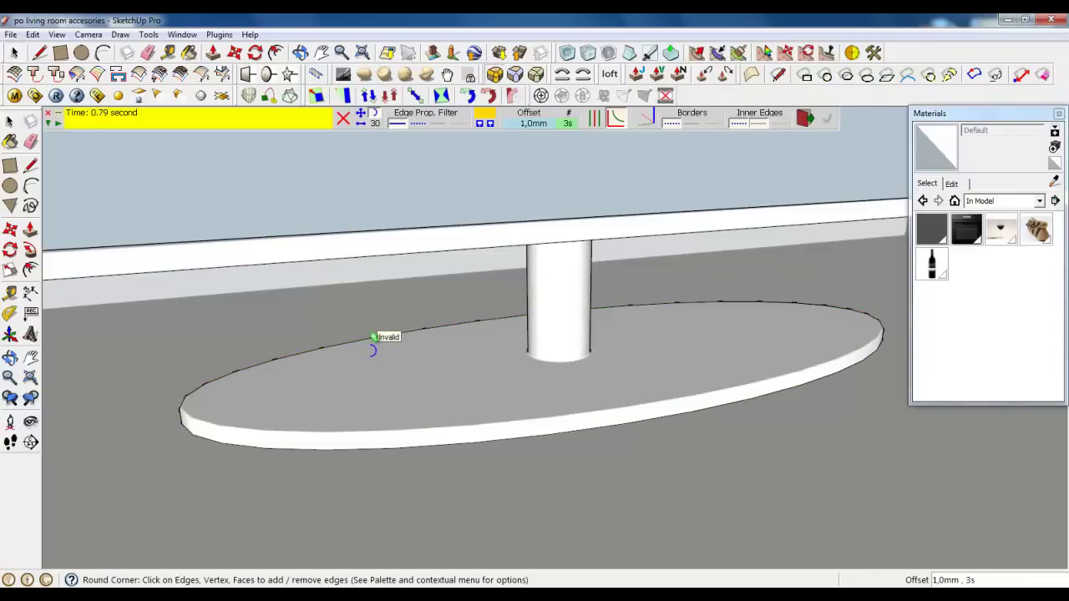
- Make the oval stand base into a group
click(14, 52)
scroll(398, 418, down, 3)
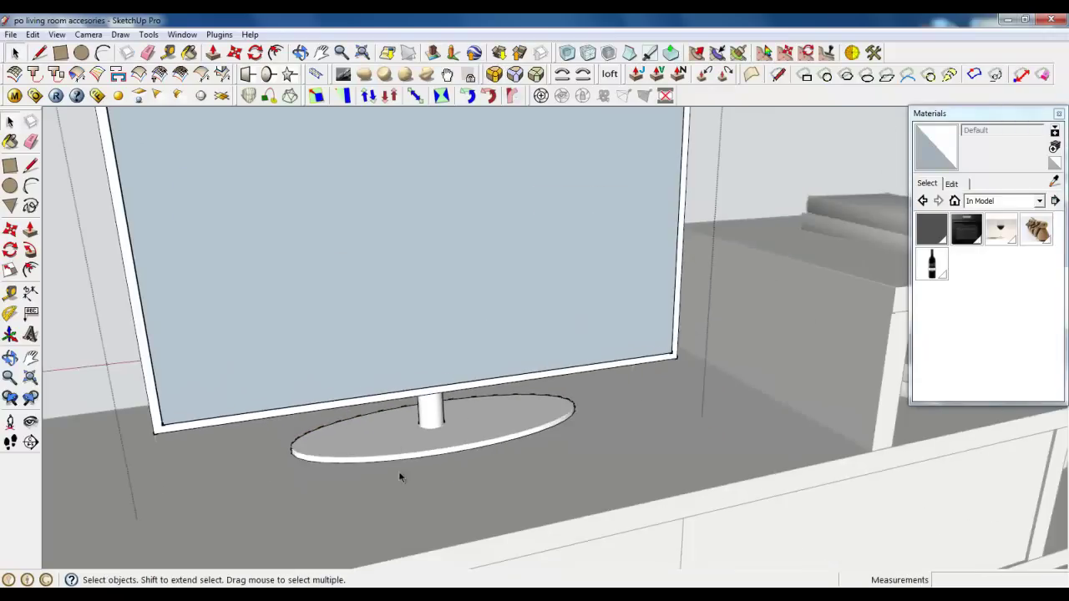
middle_drag(398, 471, 585, 461)
right_click(620, 443)
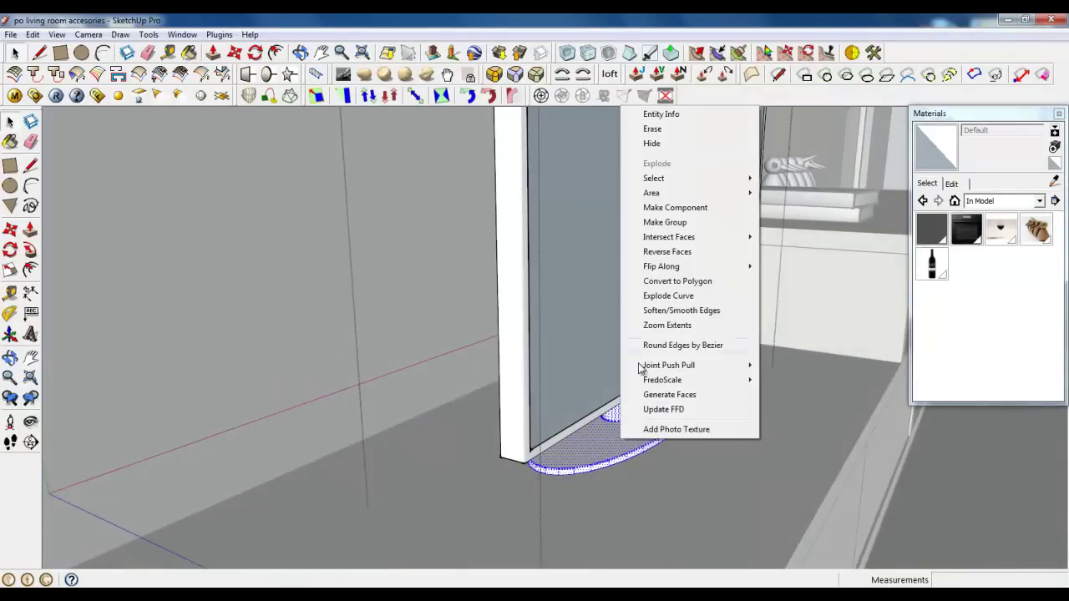
click(673, 222)
scroll(675, 437, up, 2)
scroll(675, 437, up, 3)
- Orbit around the stand group to view the monitor and its stand
click(234, 53)
scroll(613, 477, down, 2)
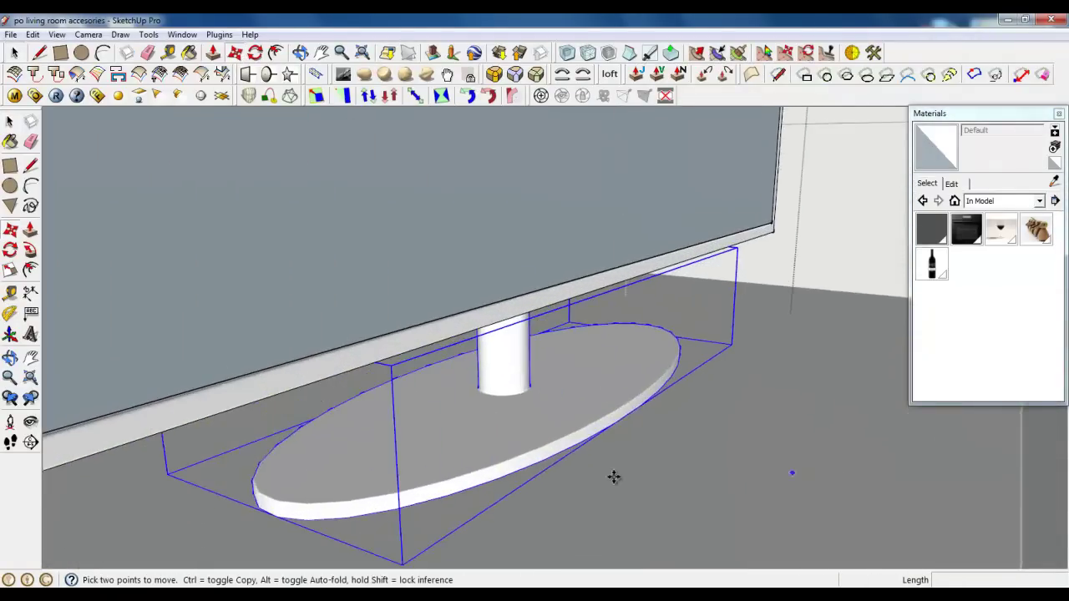
middle_drag(613, 477, 687, 431)
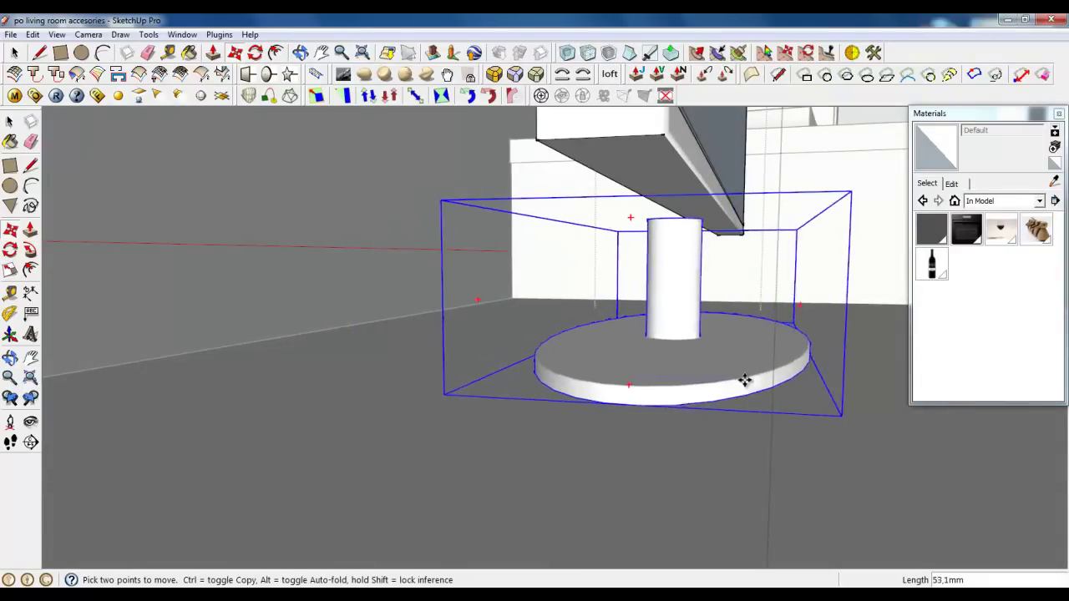
scroll(577, 389, up, 2)
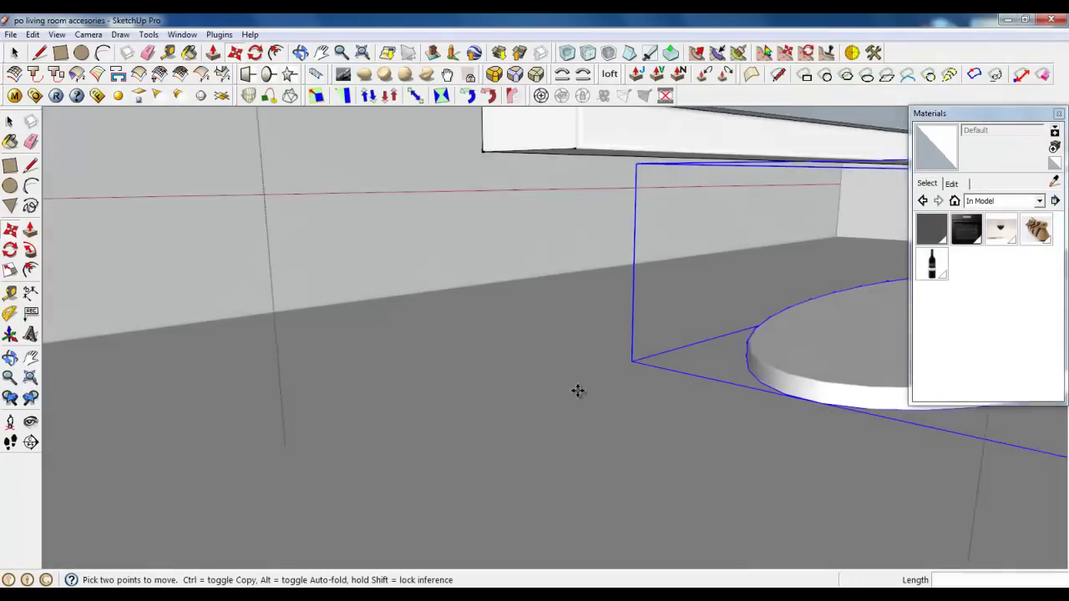
scroll(334, 410, down, 3)
scroll(611, 346, down, 2)
mouse_move(610, 346)
middle_down()
mouse_move(434, 358)
mouse_move(228, 279)
middle_up()
scroll(228, 279, up, 1)
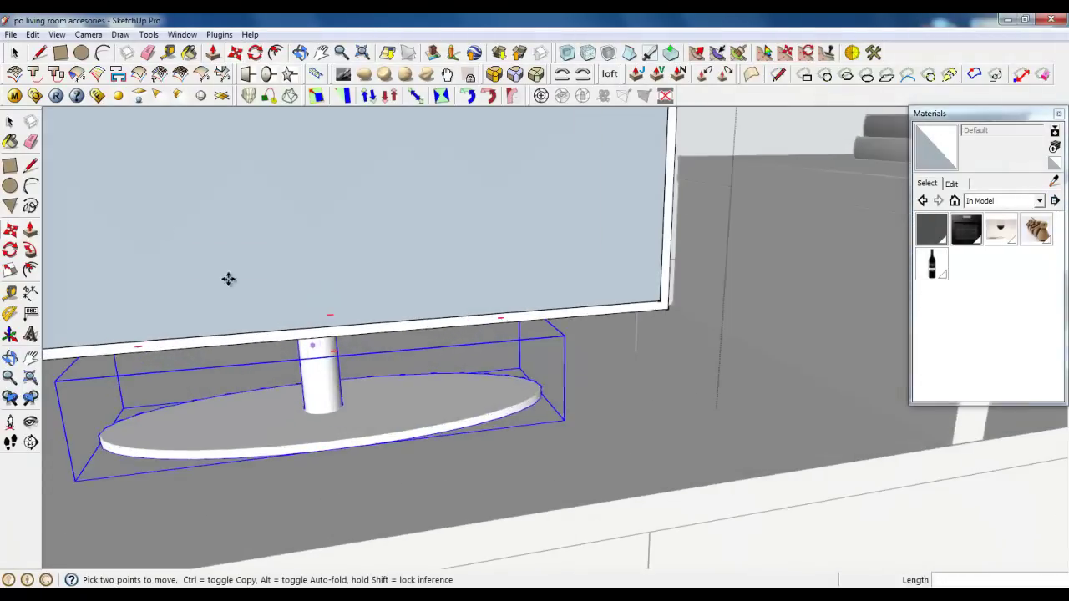
- Make the monitor screen face and its edges into a group
click(15, 53)
click(248, 222)
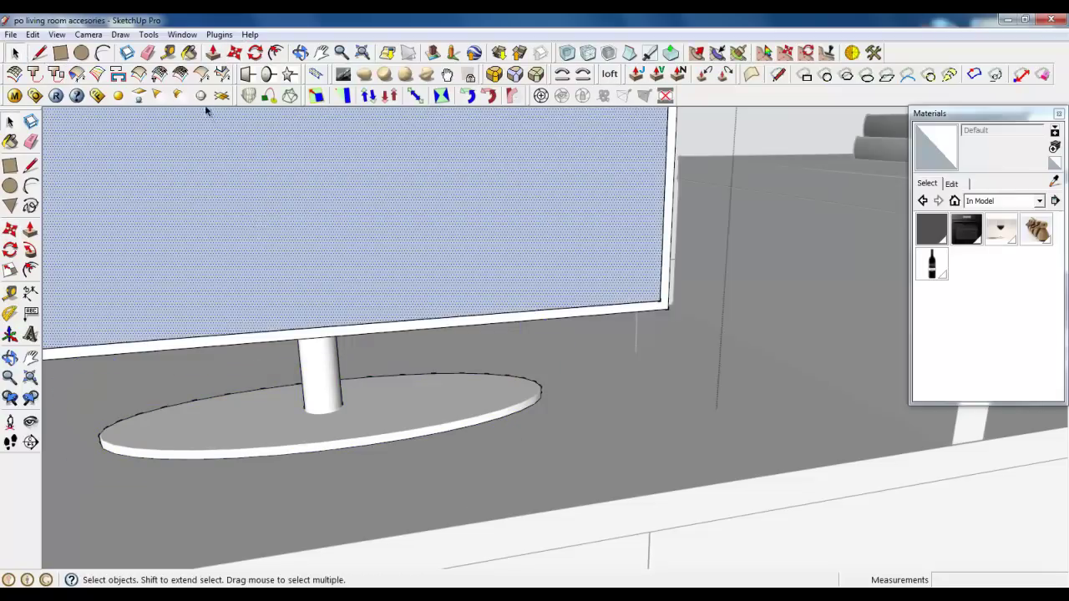
double_click(238, 248)
right_click(238, 248)
click(296, 363)
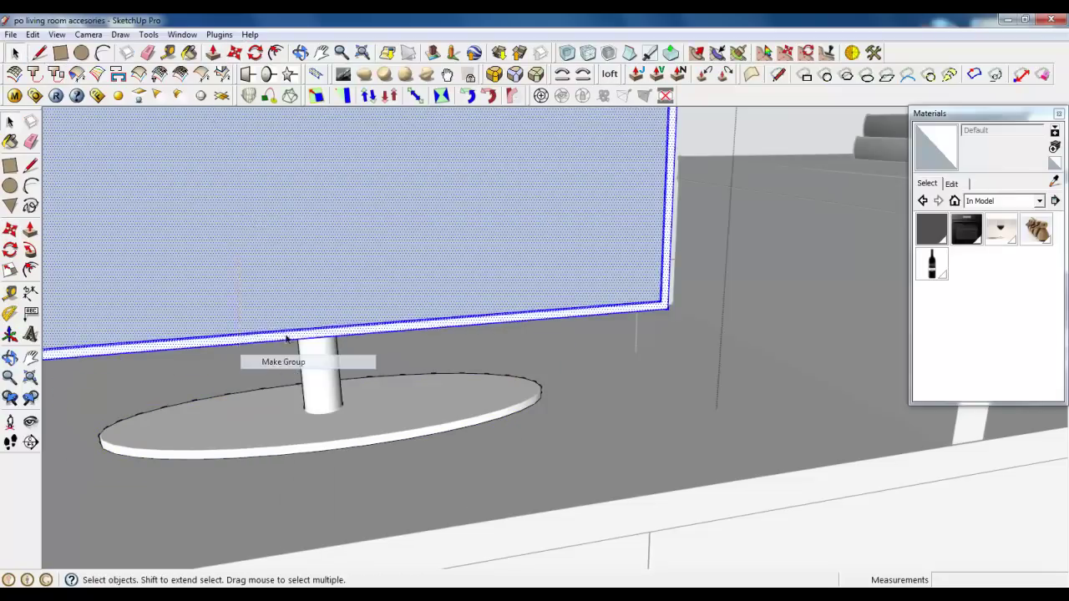
- Start moving the screen group downward
click(234, 54)
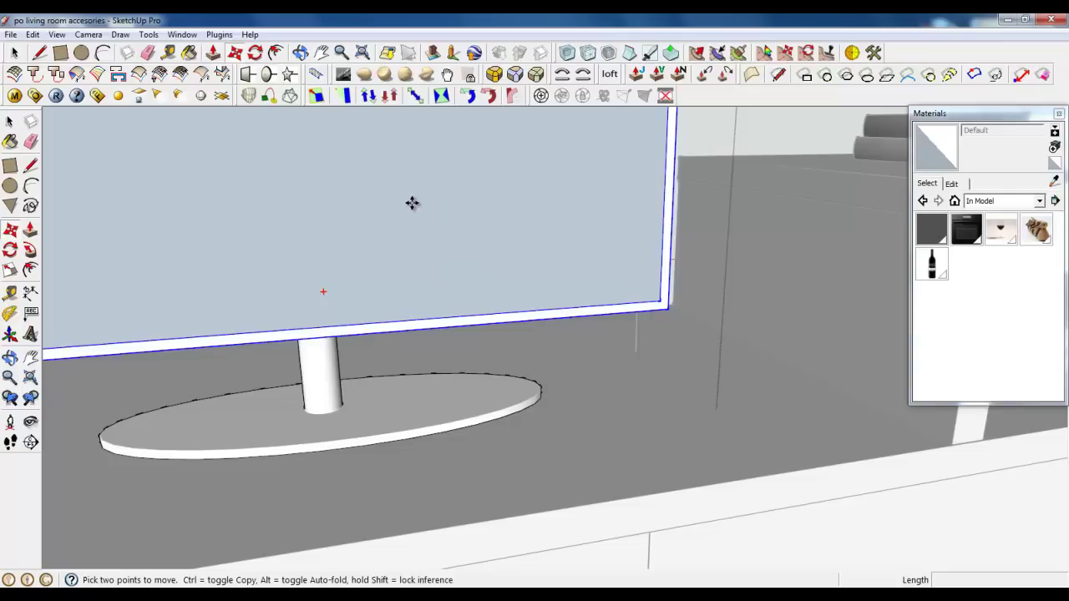
click(412, 202)
scroll(490, 300, down, 5)
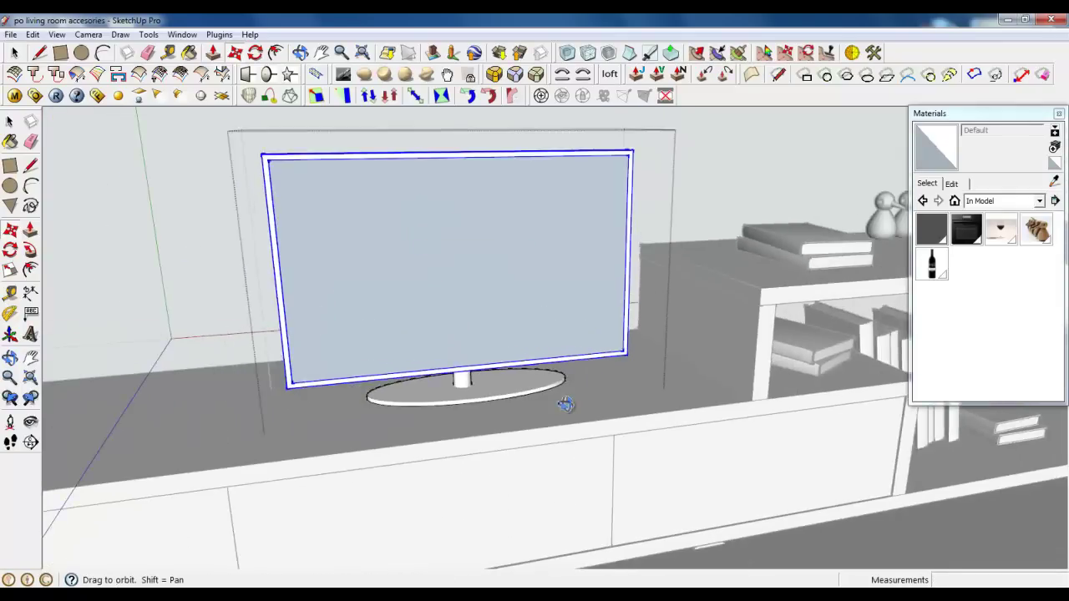
- Inset an offset outline on the TV panel's grey side face
mouse_move(565, 406)
middle_down()
mouse_move(442, 406)
mouse_move(348, 385)
mouse_move(615, 354)
middle_up()
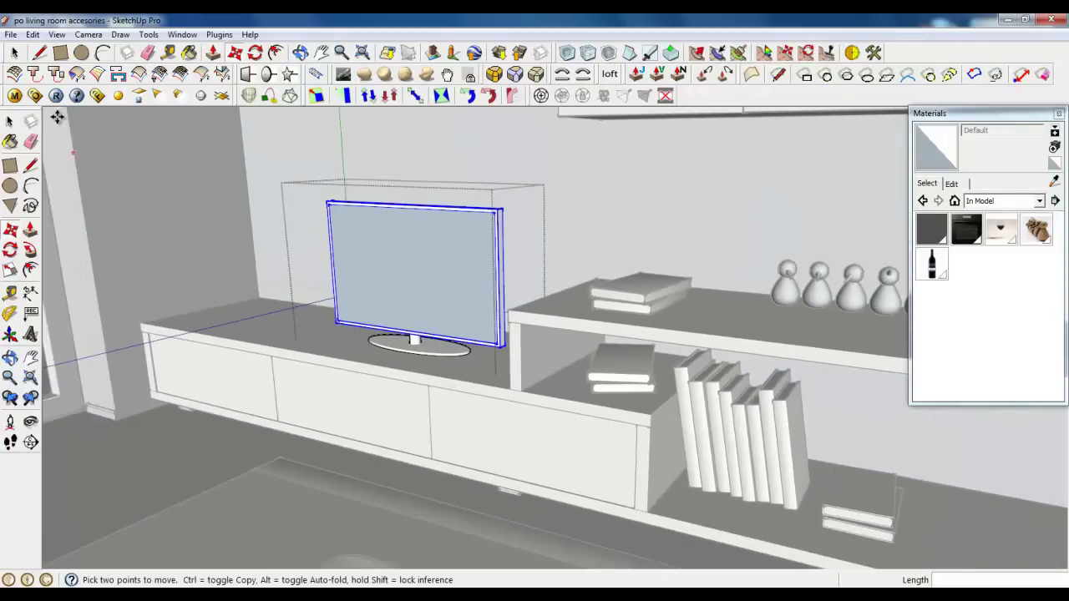
click(18, 55)
scroll(490, 214, up, 3)
scroll(477, 203, up, 3)
scroll(560, 179, up, 2)
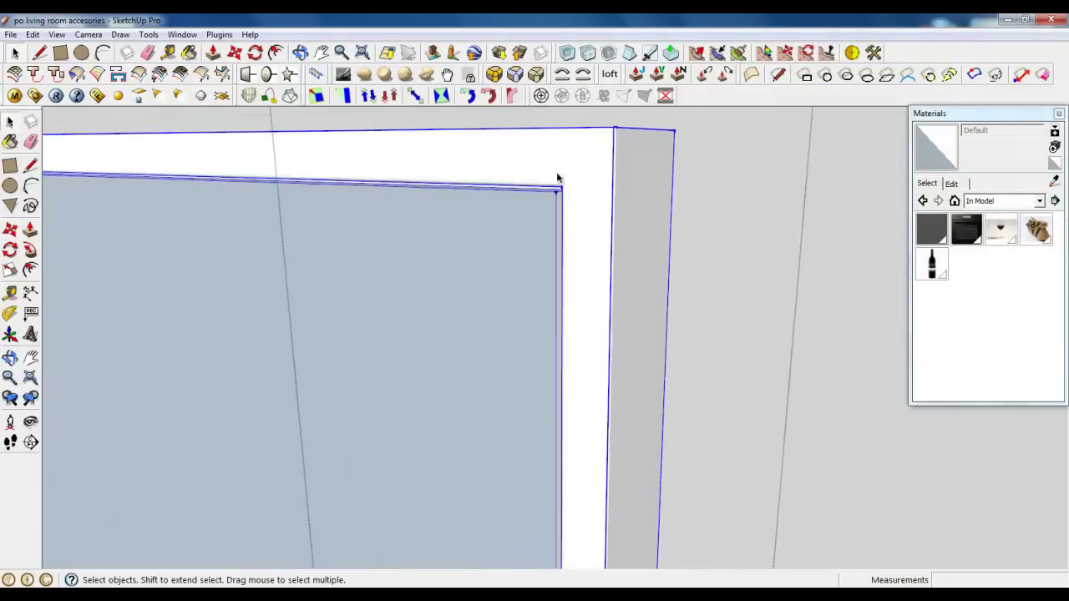
mouse_move(560, 179)
middle_down()
mouse_move(346, 199)
mouse_move(566, 219)
mouse_move(502, 193)
mouse_move(267, 147)
mouse_move(627, 206)
mouse_move(389, 184)
mouse_move(527, 217)
middle_up()
scroll(346, 198, down, 3)
scroll(586, 200, up, 3)
scroll(502, 193, down, 3)
scroll(627, 206, up, 3)
scroll(623, 198, down, 3)
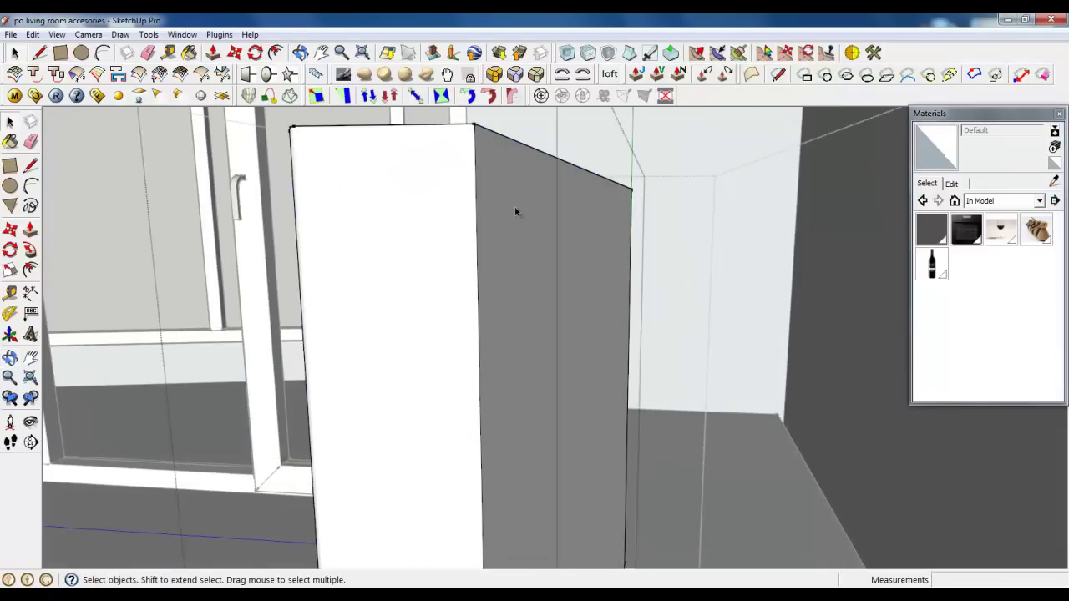
click(276, 52)
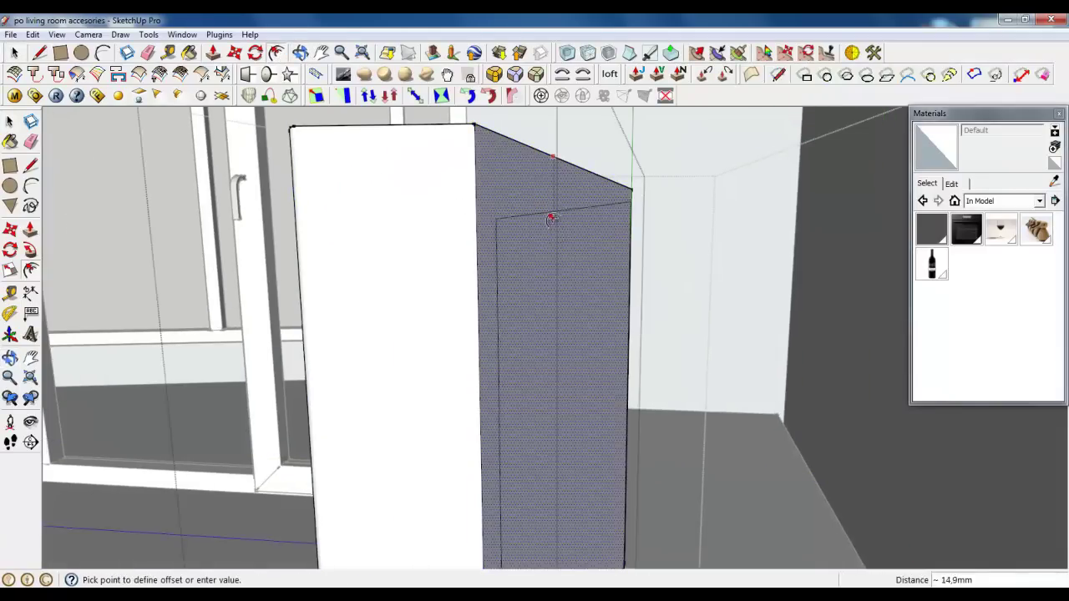
click(551, 218)
- Shift the inner offset face sideways about 21 mm
click(14, 51)
click(505, 222)
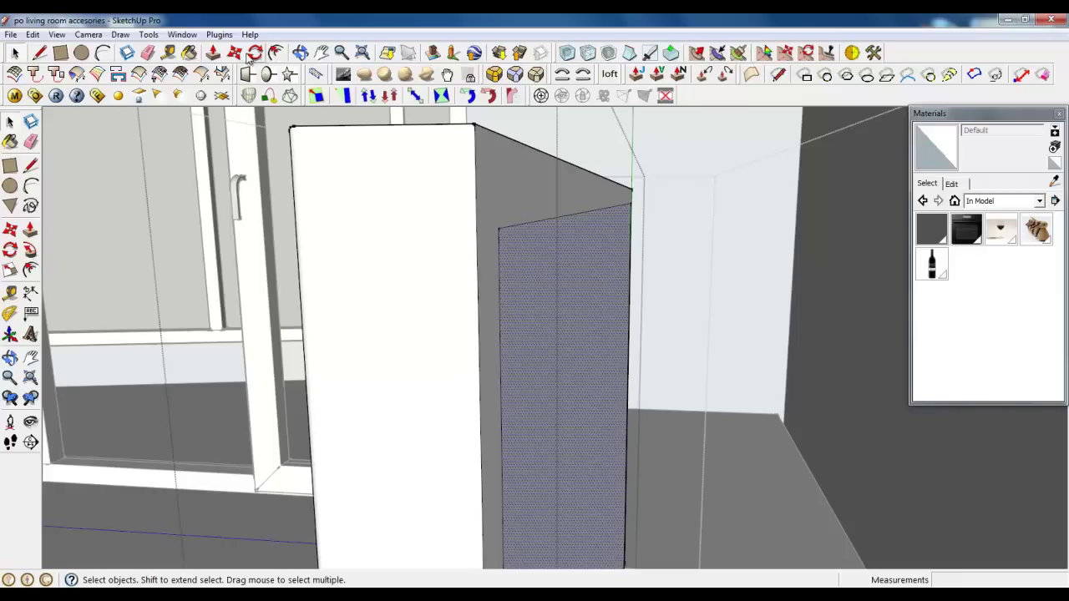
click(527, 258)
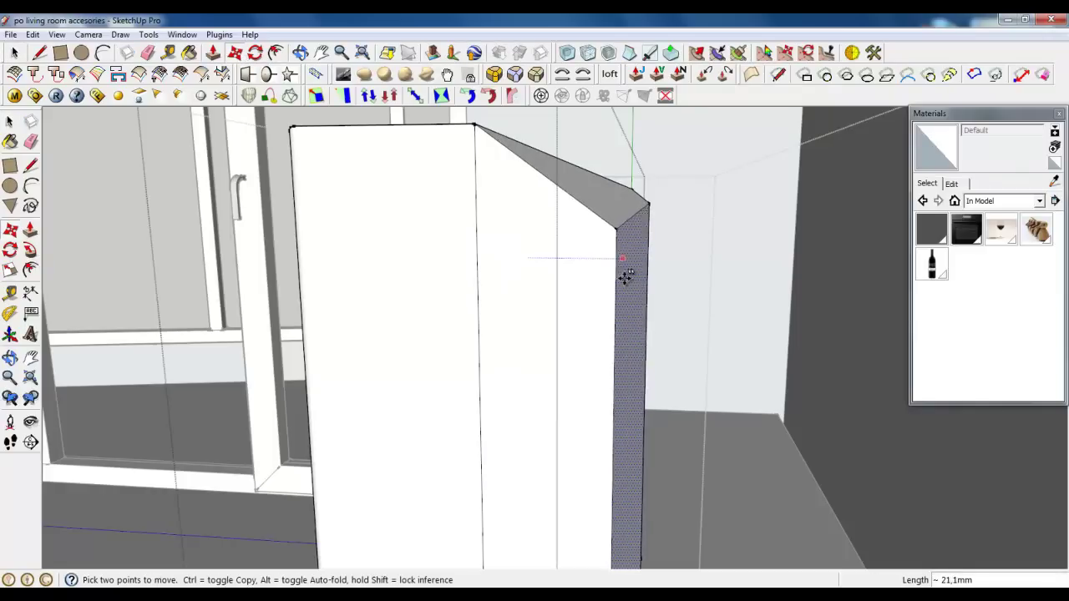
click(620, 276)
- Close the open group editing contexts via right-click Close Group
click(14, 52)
scroll(649, 345, up, 3)
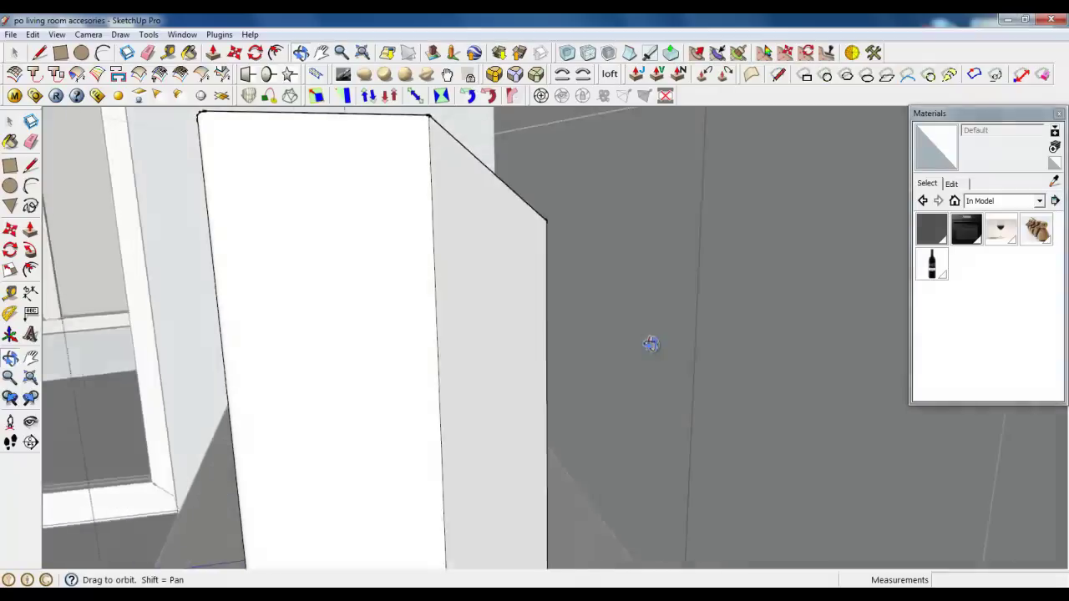
mouse_move(649, 346)
middle_down()
mouse_move(661, 201)
mouse_move(461, 241)
mouse_move(597, 240)
mouse_move(520, 248)
middle_up()
right_click(672, 203)
click(674, 207)
scroll(660, 179, down, 5)
scroll(654, 192, down, 4)
right_click(496, 265)
click(506, 239)
scroll(506, 239, down, 3)
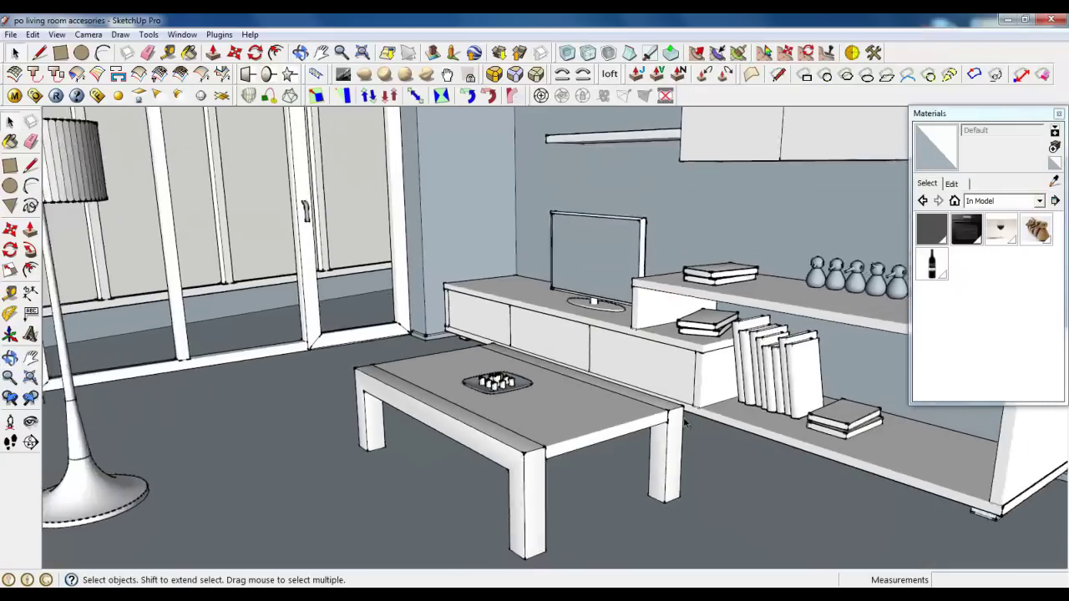
- Orbit out to the whole room and select the floor lamp and the TV
mouse_move(259, 472)
middle_down()
mouse_move(274, 467)
mouse_move(280, 372)
middle_up()
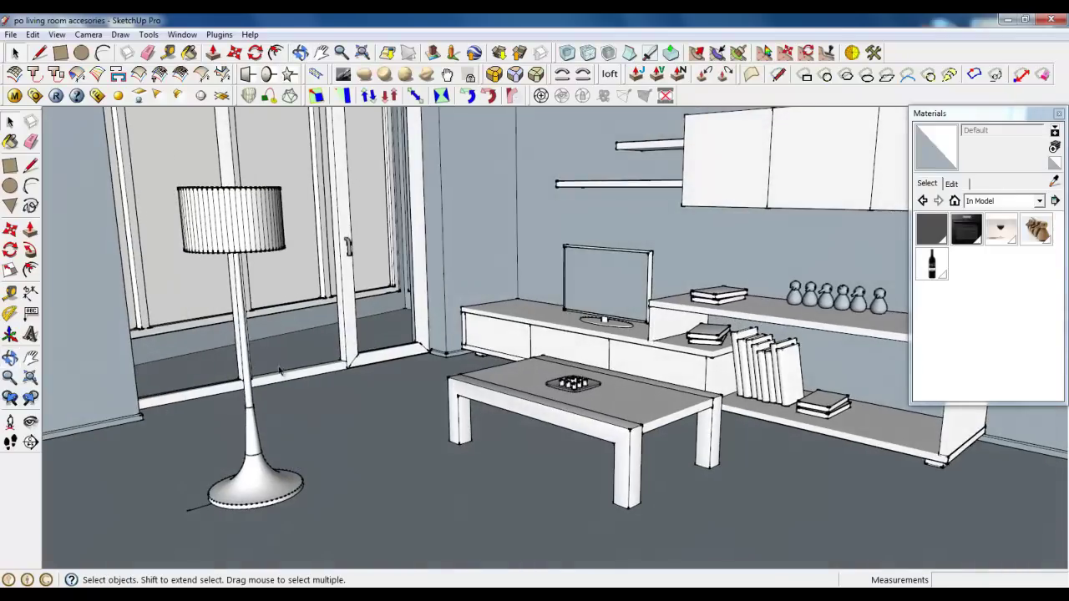
click(252, 231)
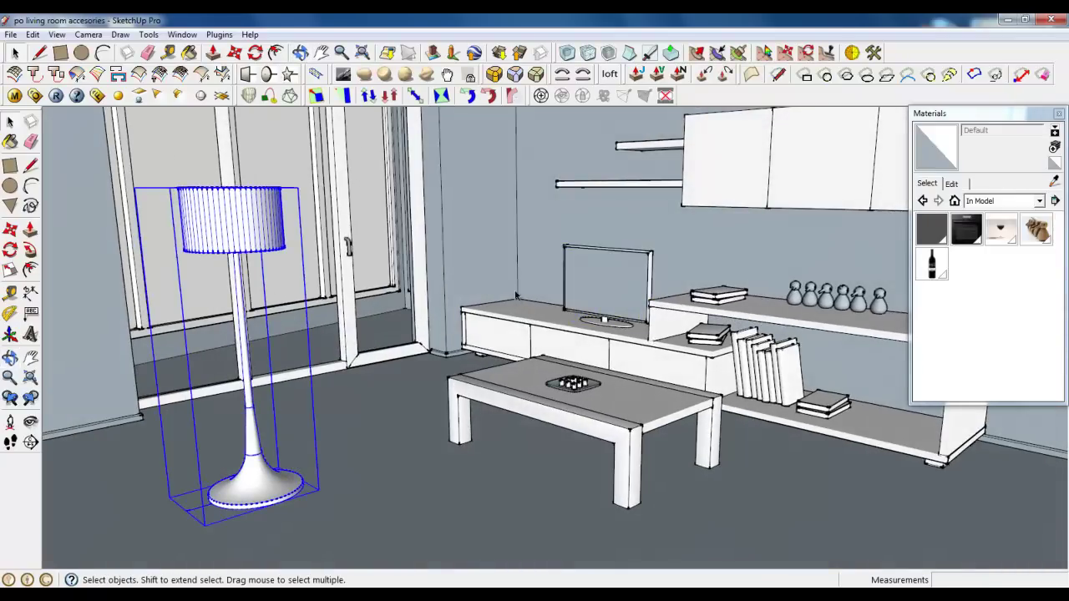
click(572, 290)
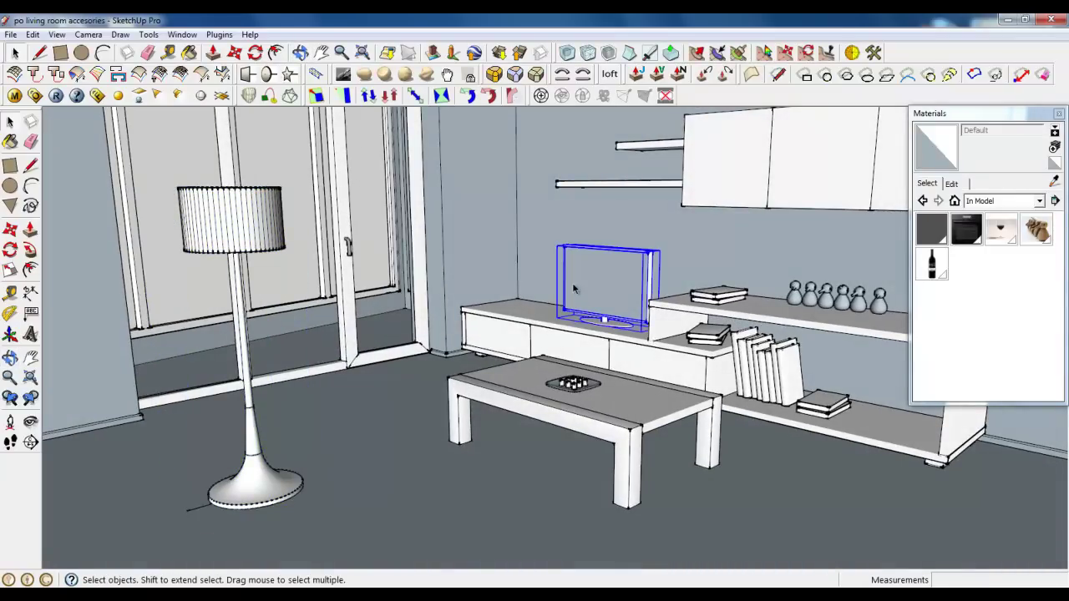